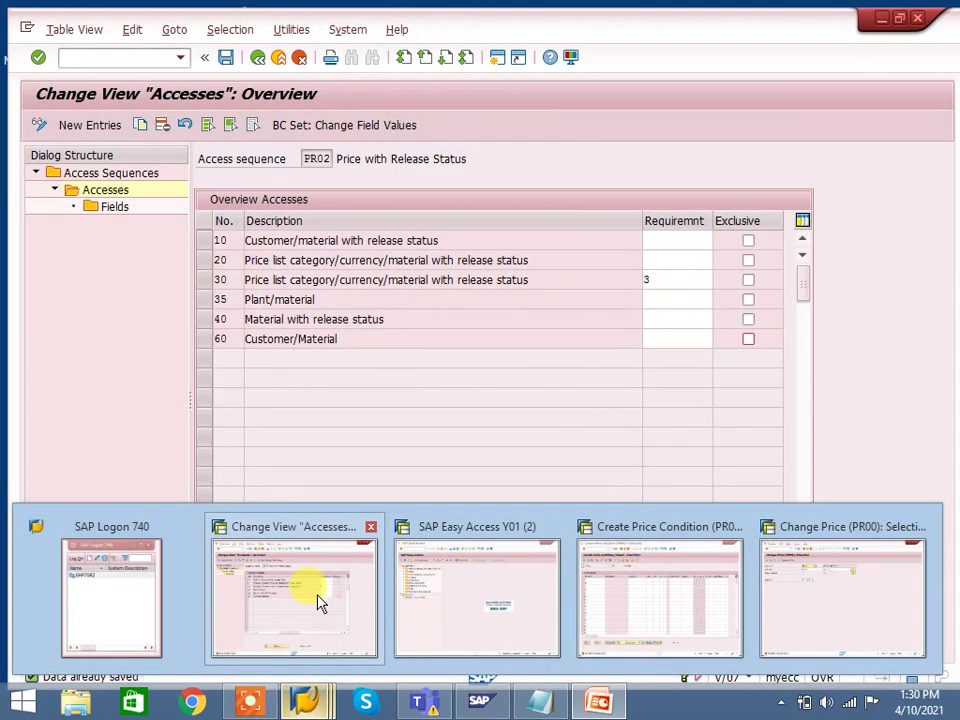
Open the condition types overview with transaction /nv/06
click(317, 602)
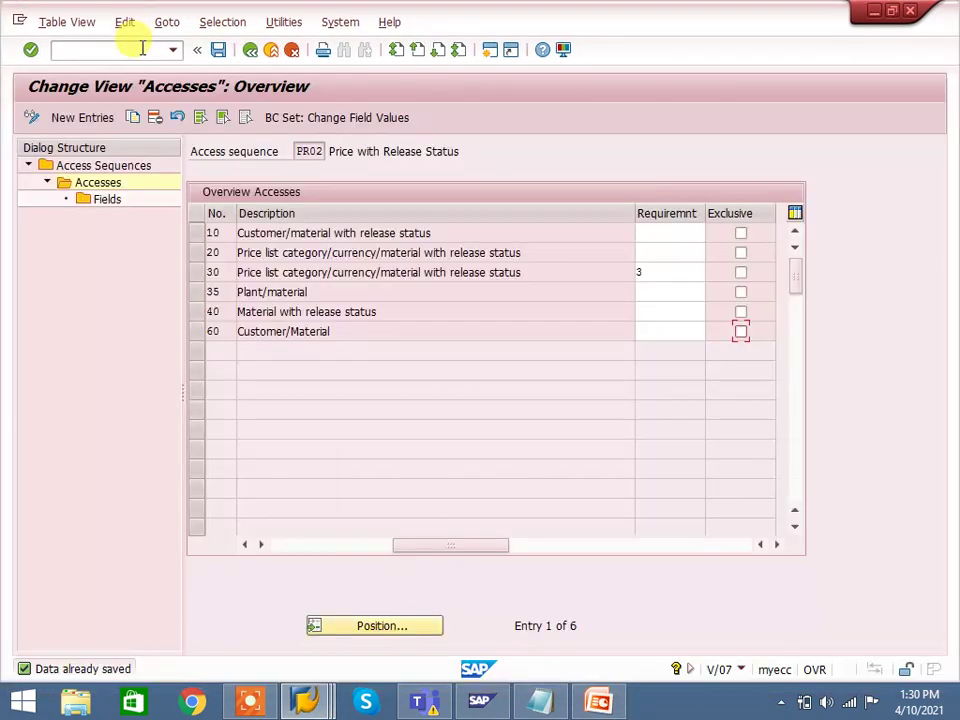
click(143, 48)
text(/n)
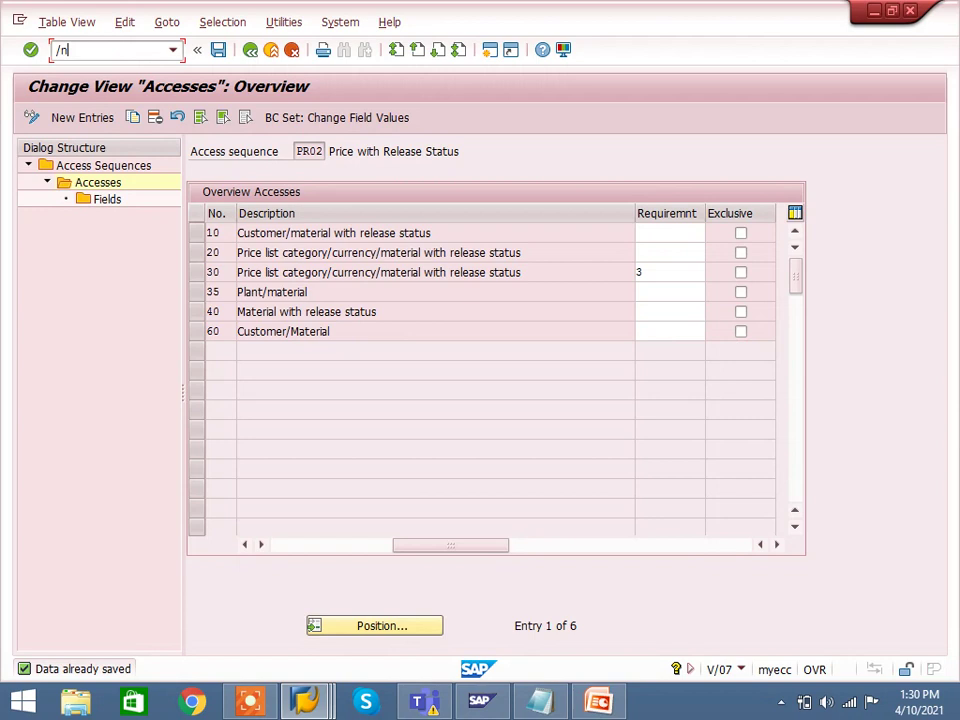
text(v/)
text(06)
key(Return)
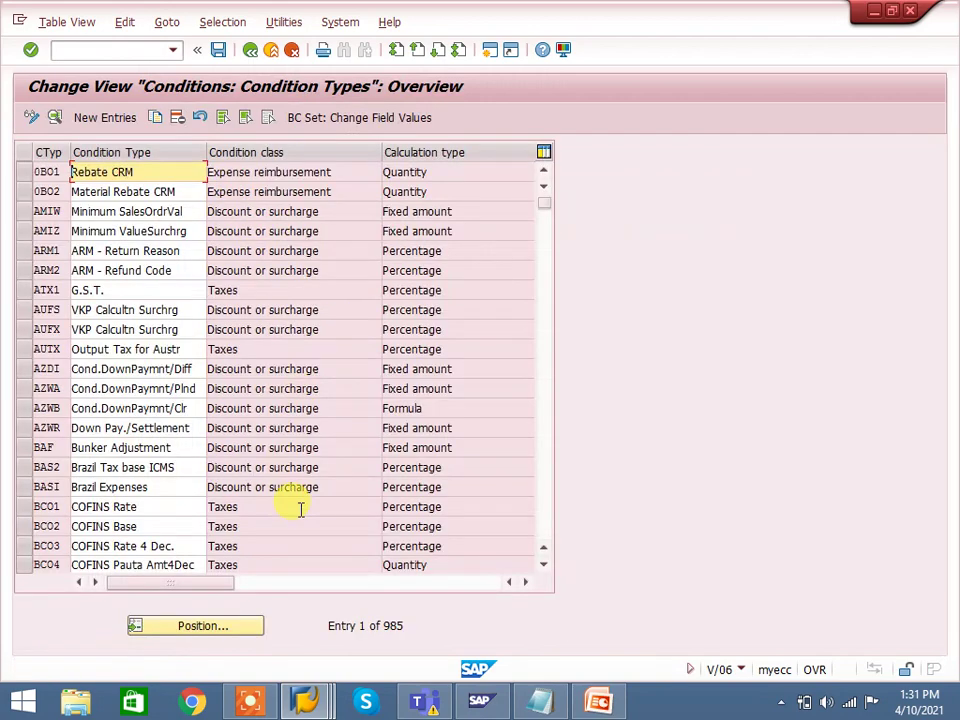
Position the condition types list at PR00 Price and select that row
click(222, 630)
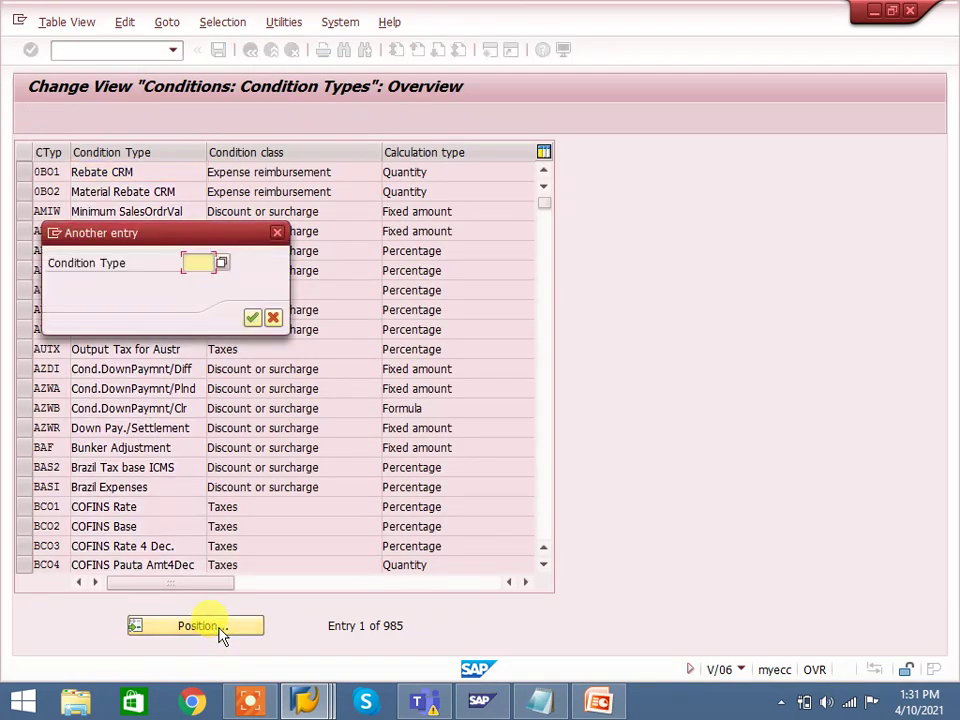
text(pr00)
key(Return)
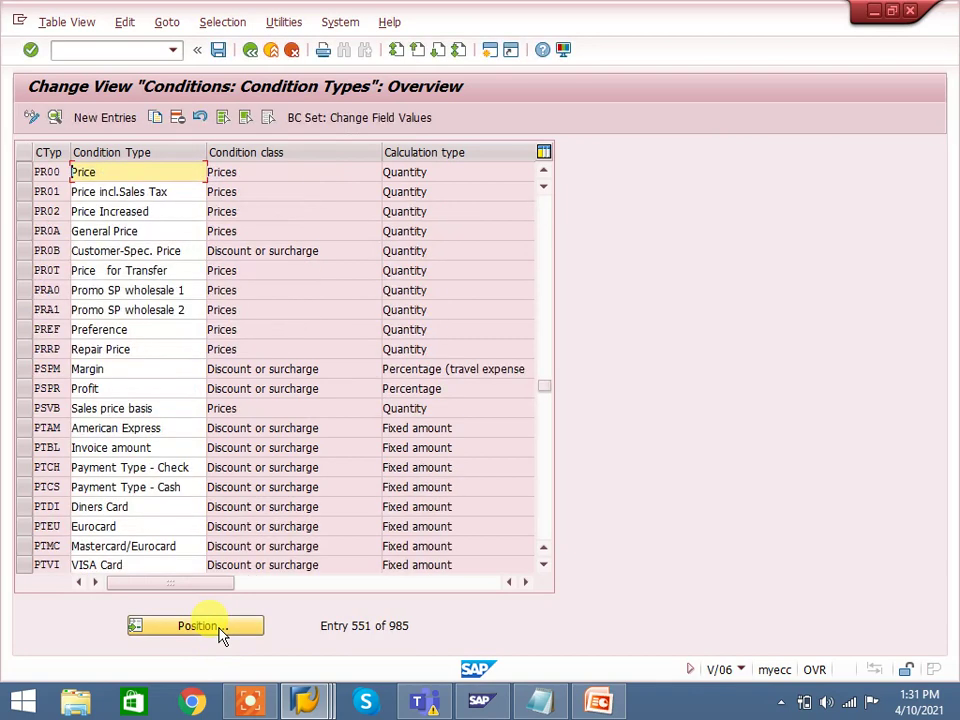
click(276, 172)
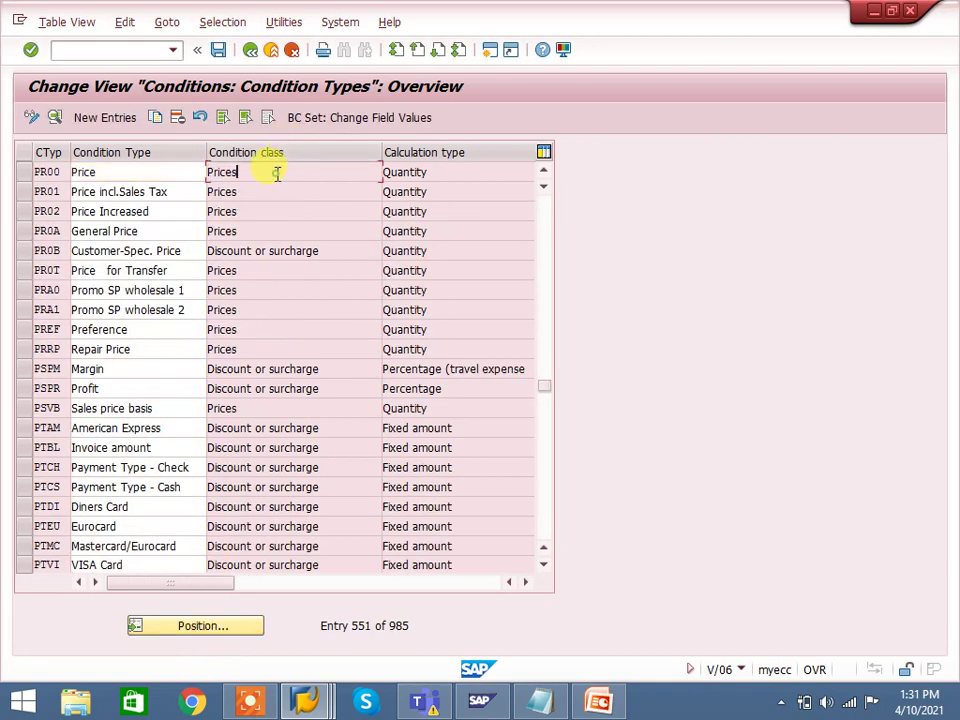
Confirm PR00 uses access sequence PR02, then position the /nv07 access sequence list at PR02
double_click(276, 172)
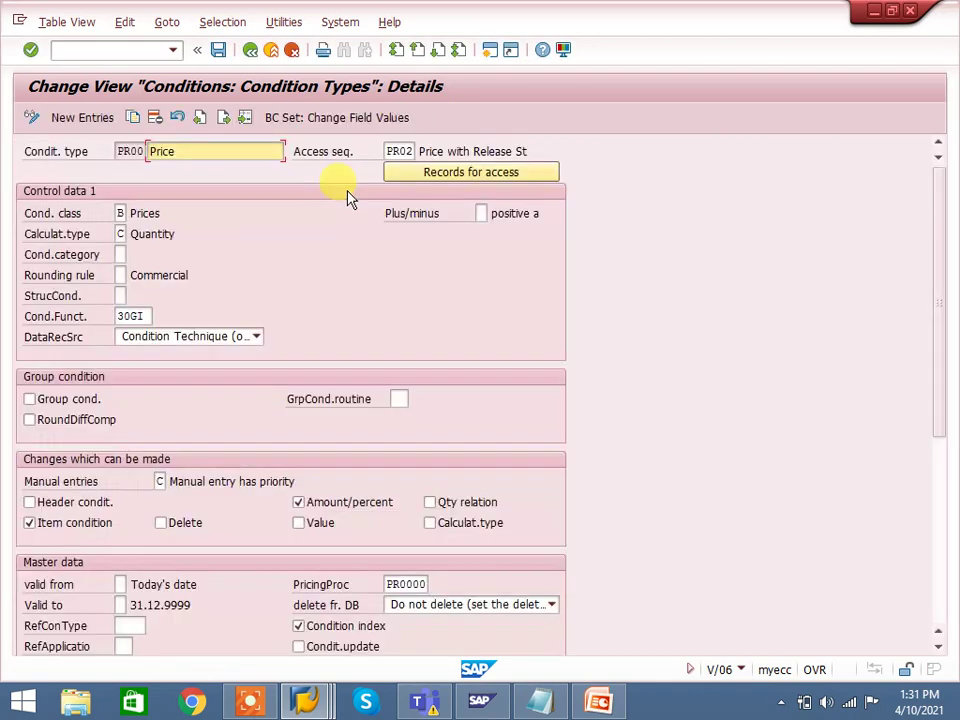
click(412, 151)
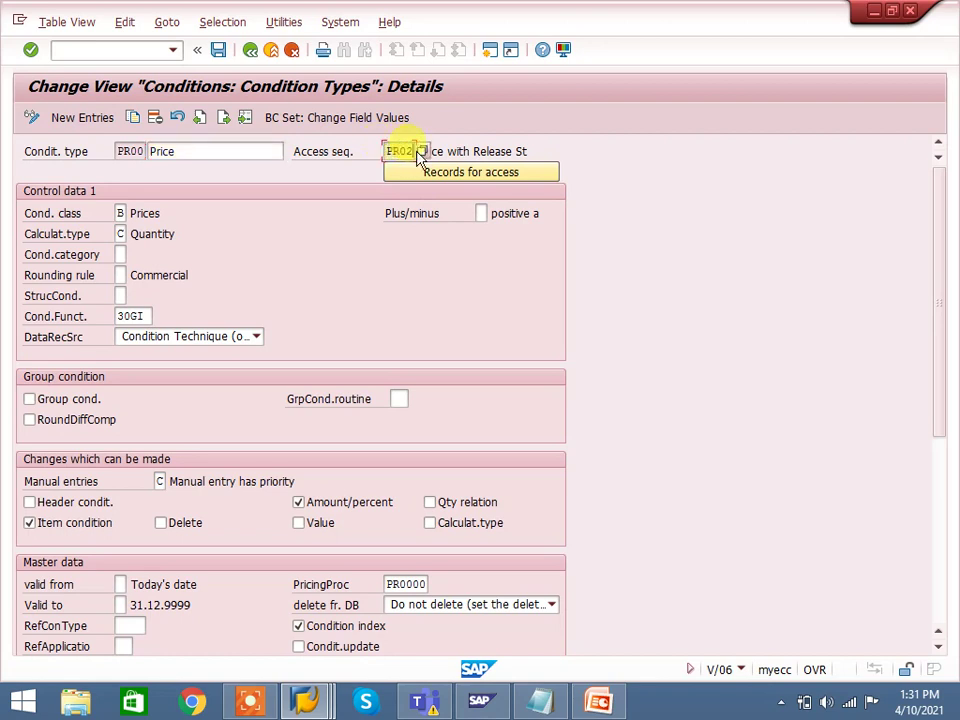
click(135, 50)
text(/)
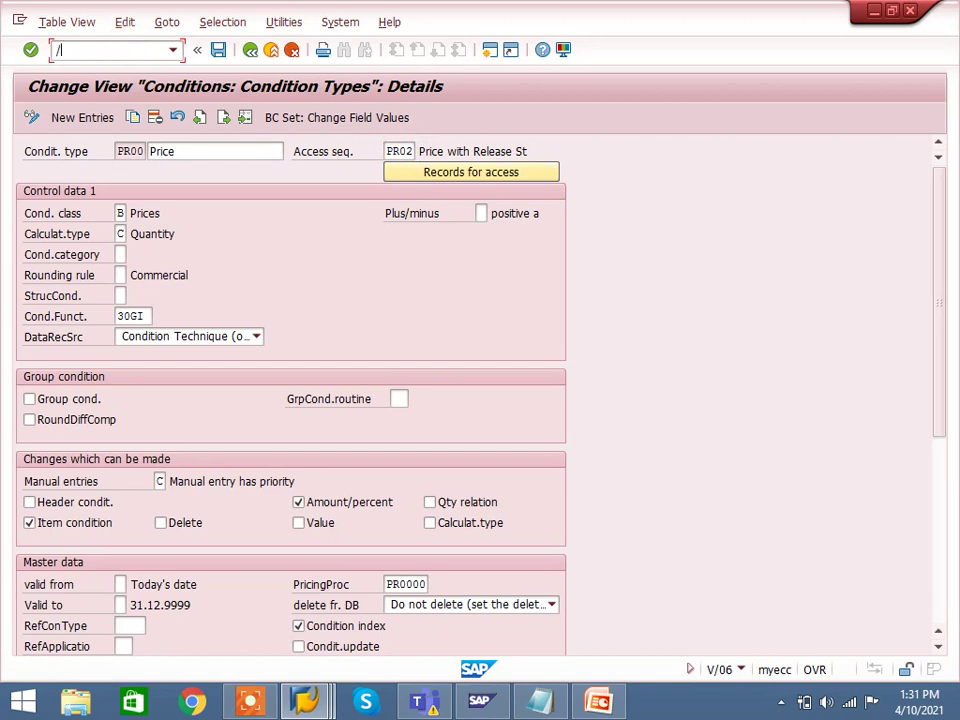
text(nv)
text(07)
key(Return)
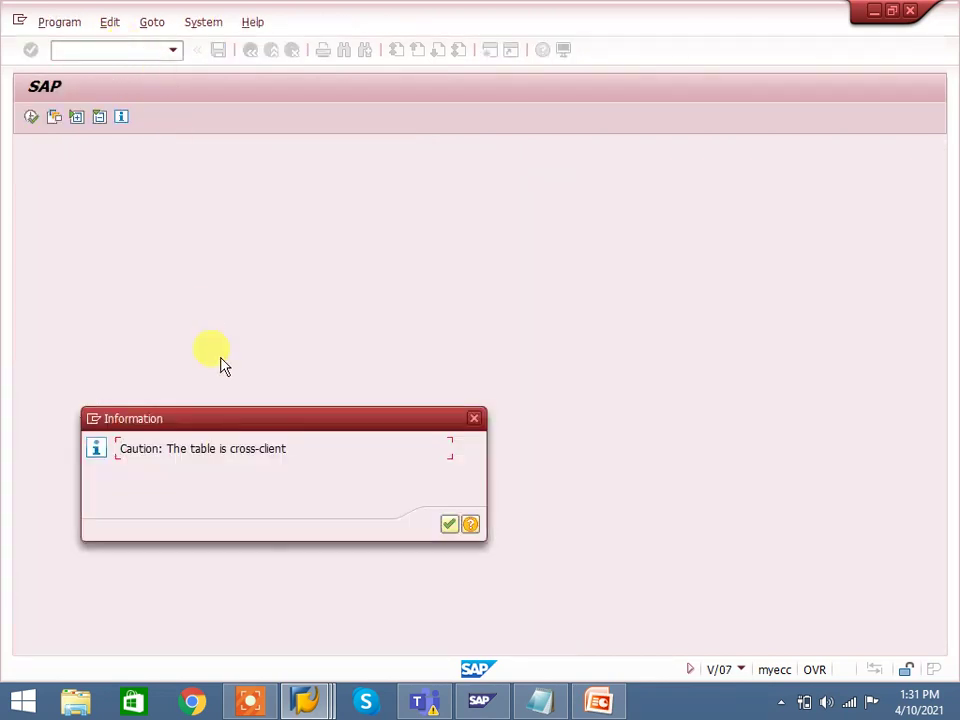
key(Return)
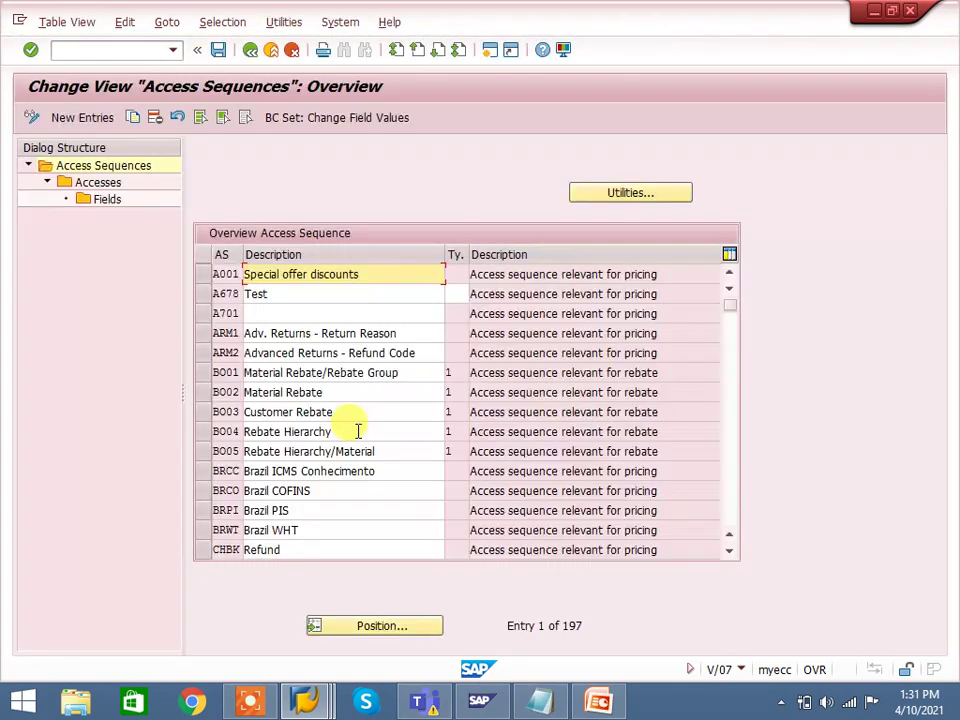
click(362, 632)
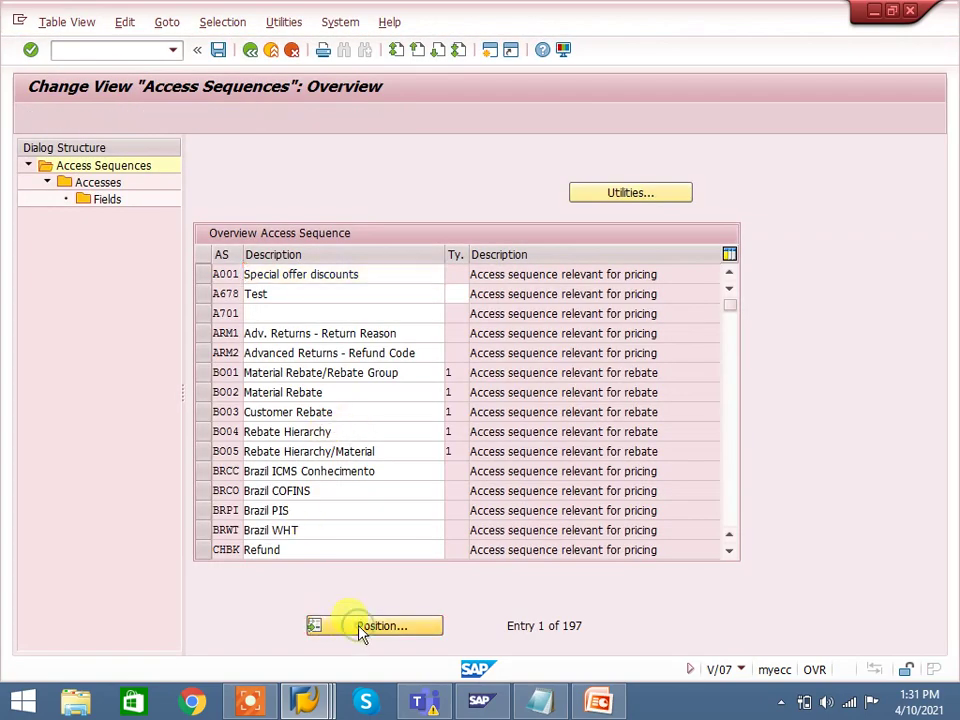
key(Return)
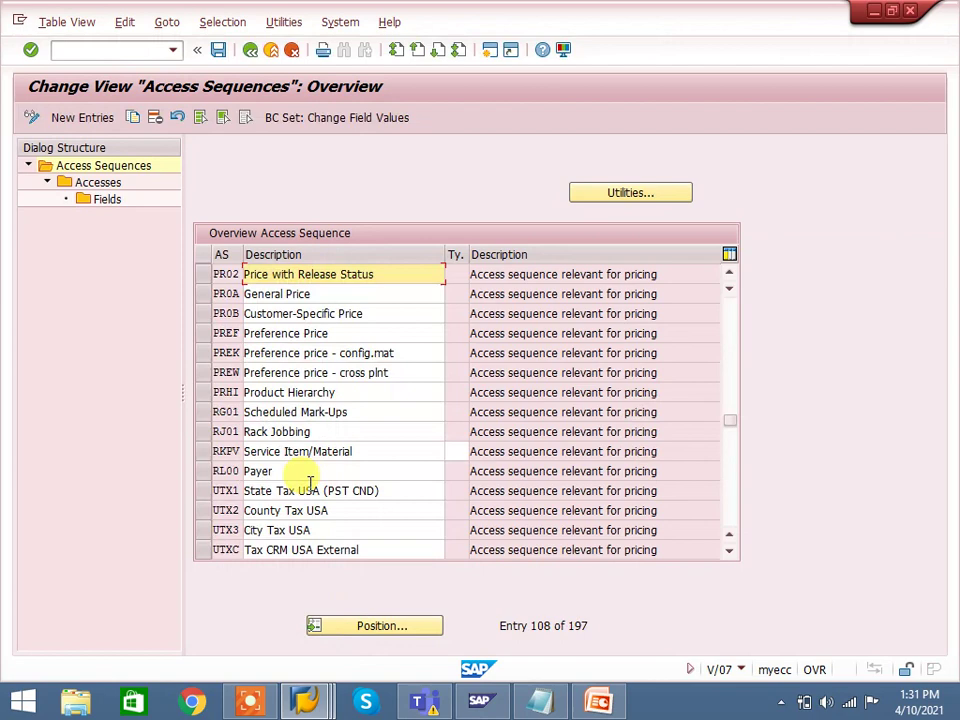
Display PR02's six accesses, steps 10 to 60, none yet flagged Exclusive
click(203, 276)
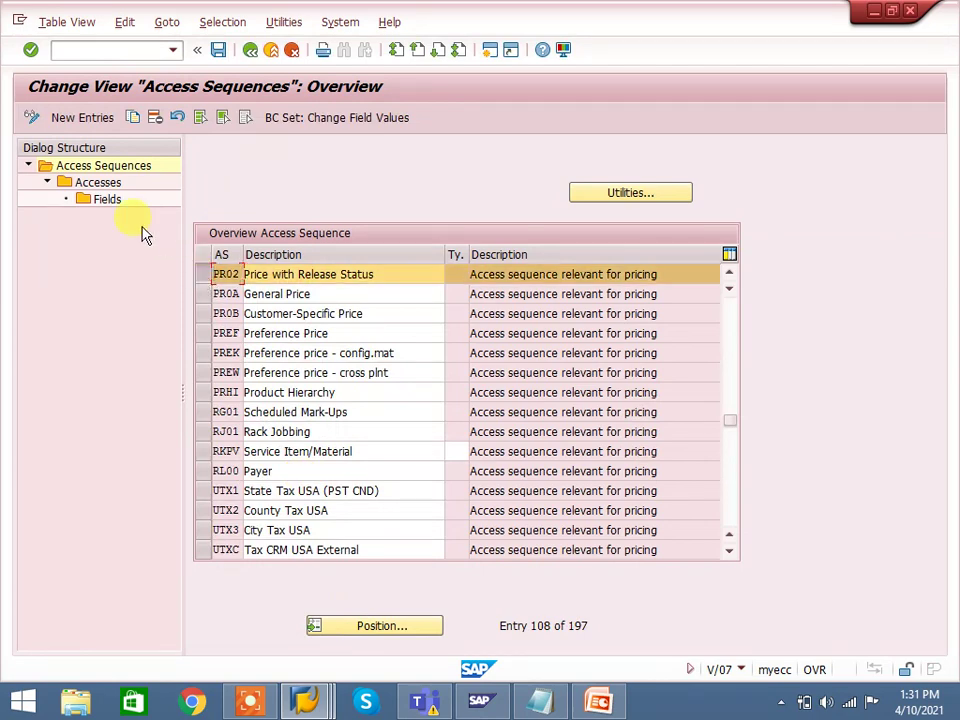
double_click(98, 182)
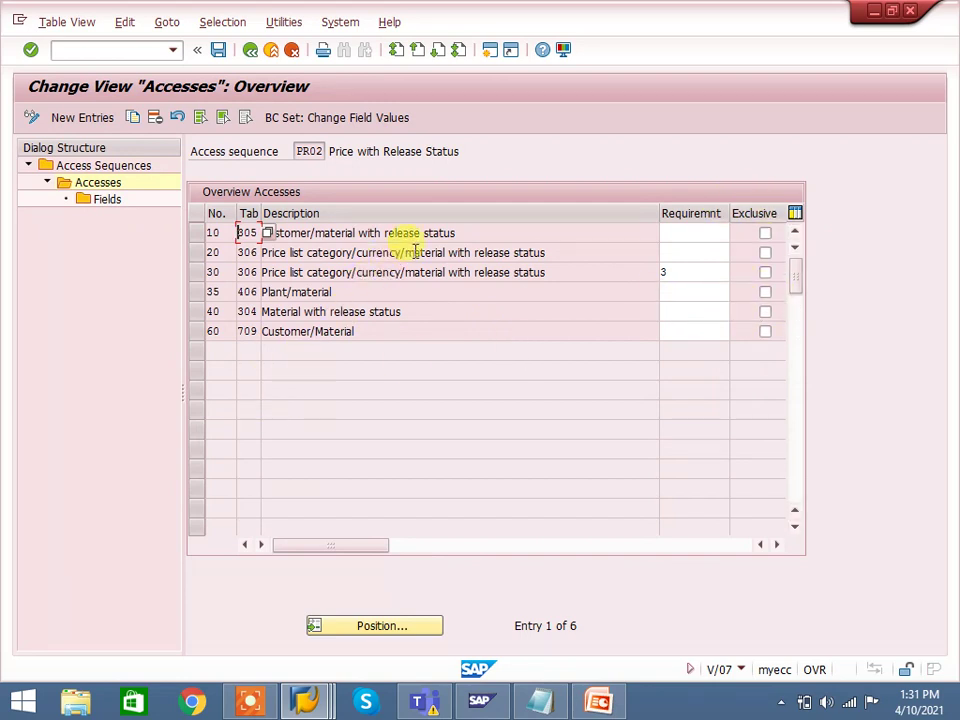
click(445, 232)
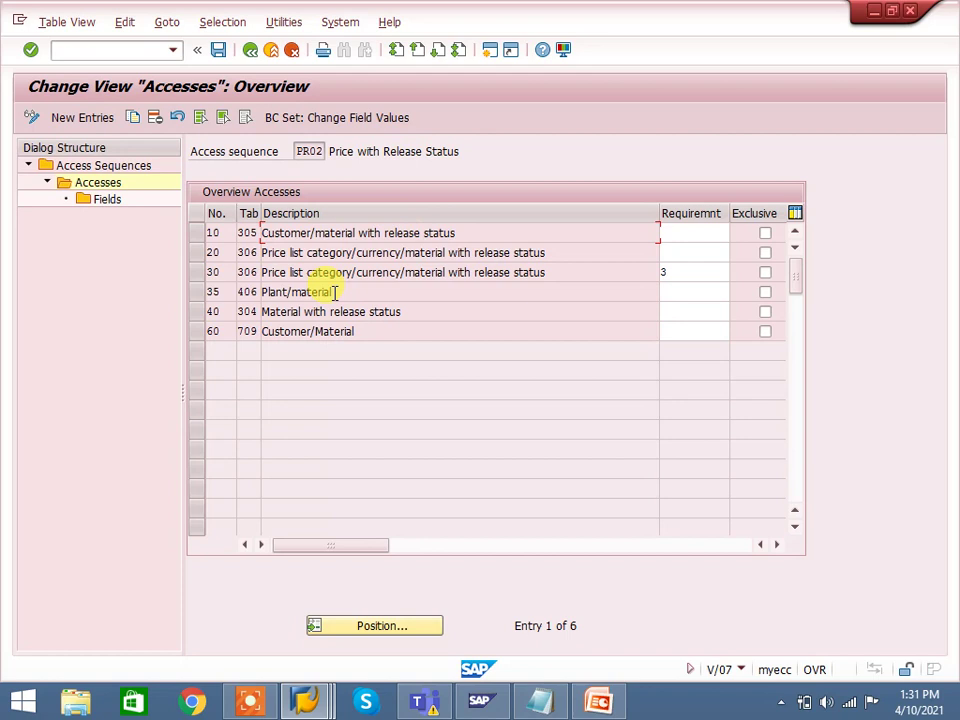
click(335, 292)
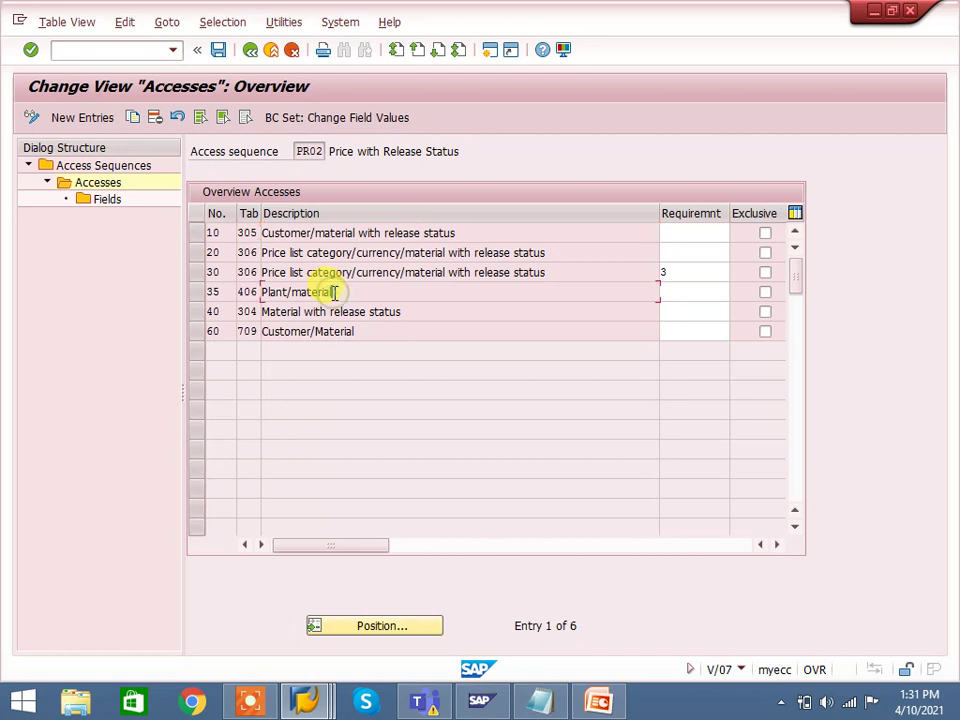
click(398, 312)
click(371, 332)
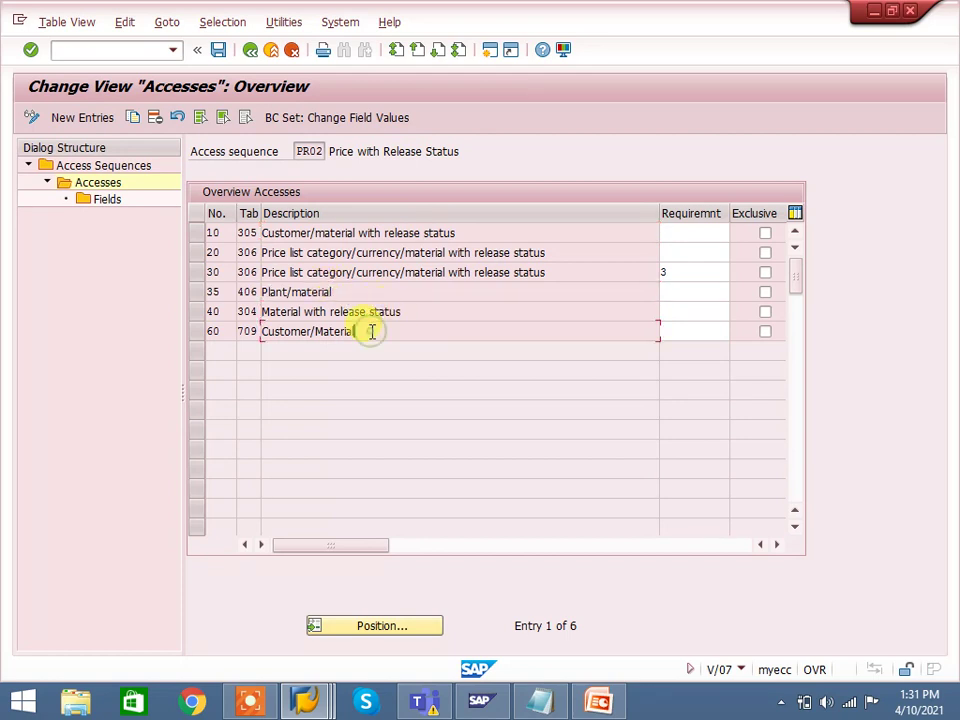
Start a new standard sales order with /nva01 from SAP Easy Access
click(312, 698)
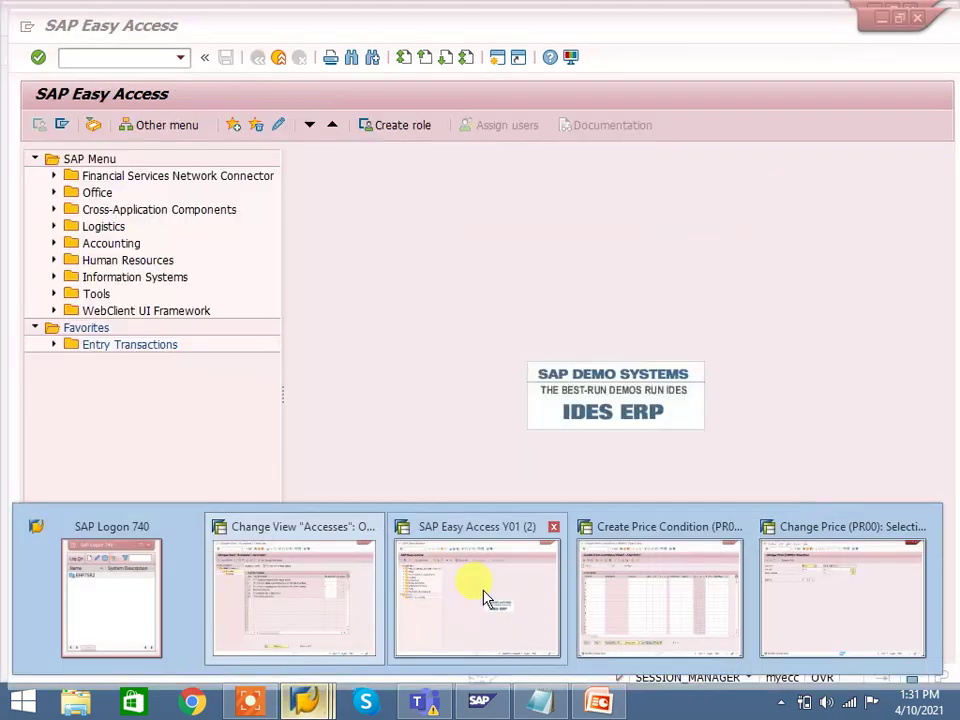
click(489, 600)
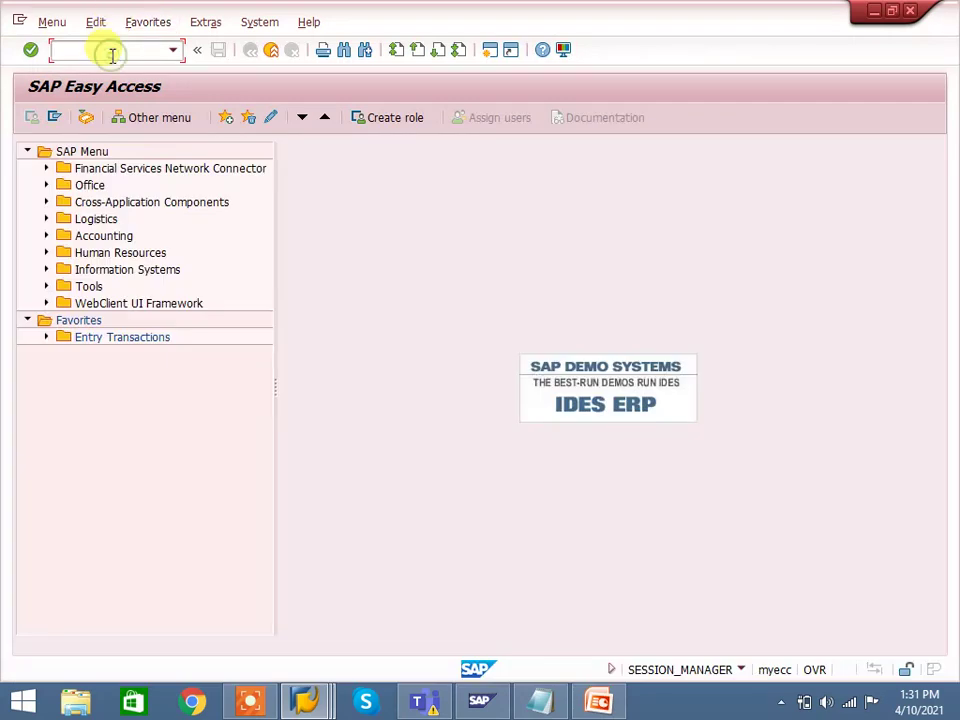
text(/nva0)
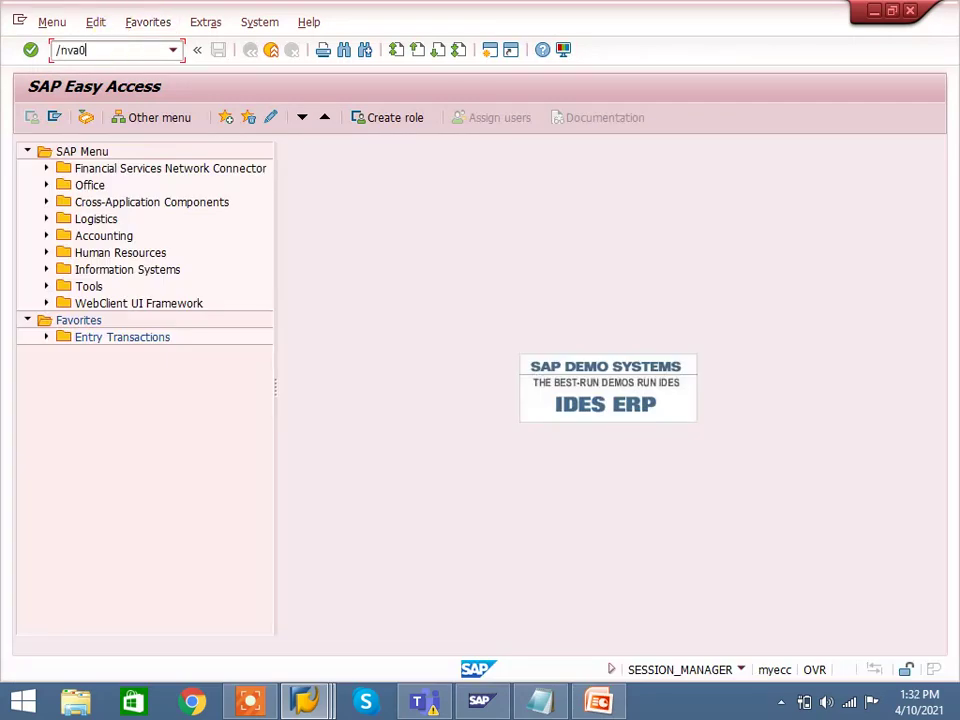
text(1)
key(Return)
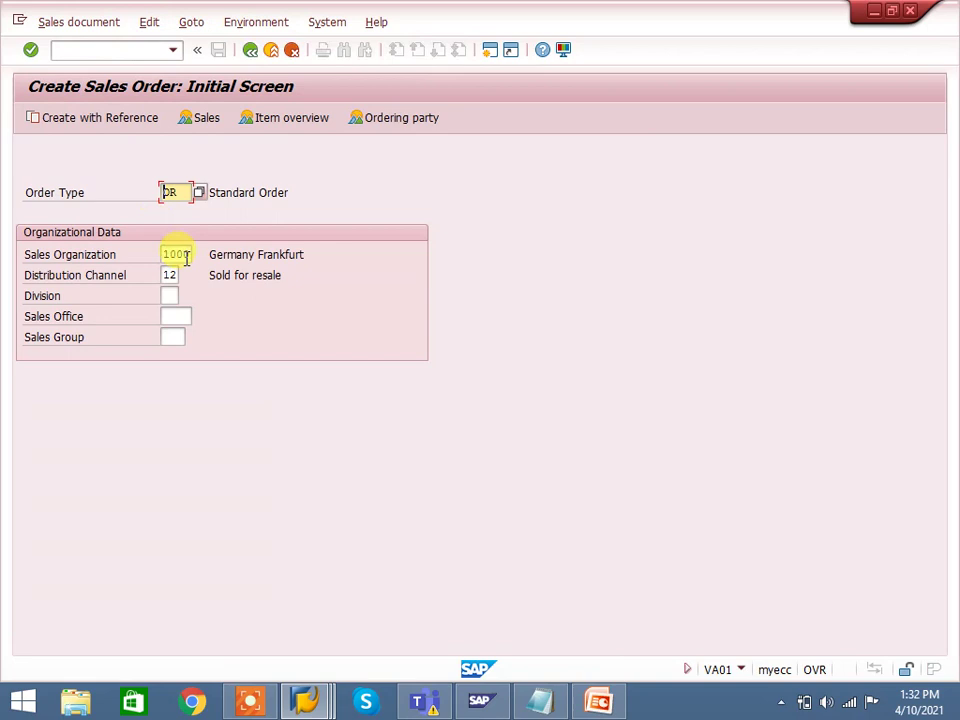
key(Return)
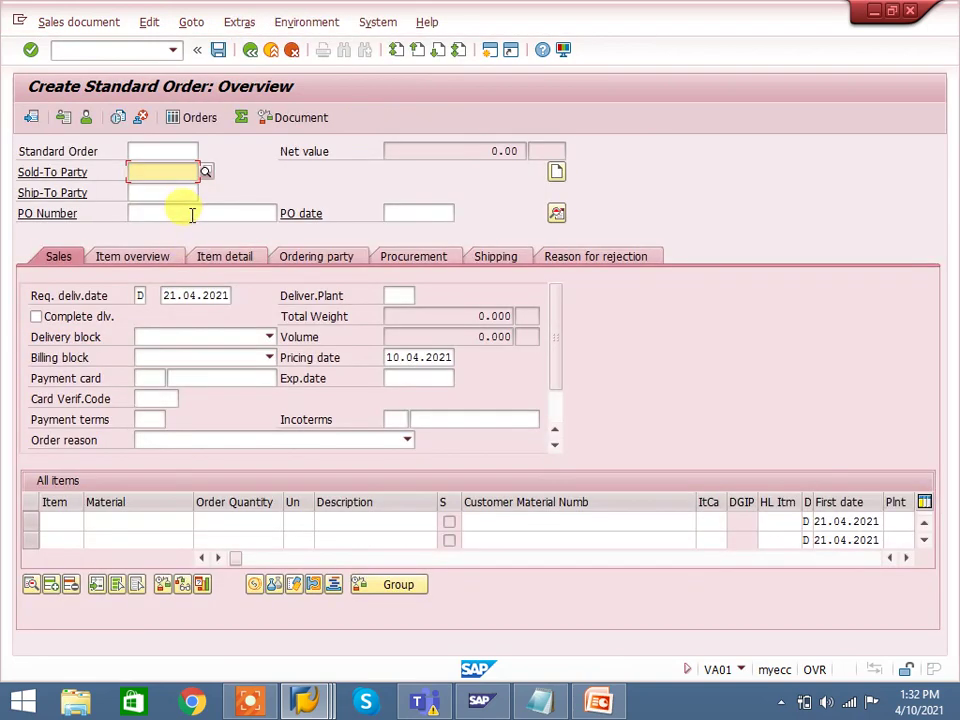
Set sold-to party 2140, PO number 'uiaoshfdoiua' and PO date 10.04.2021
click(141, 173)
click(160, 187)
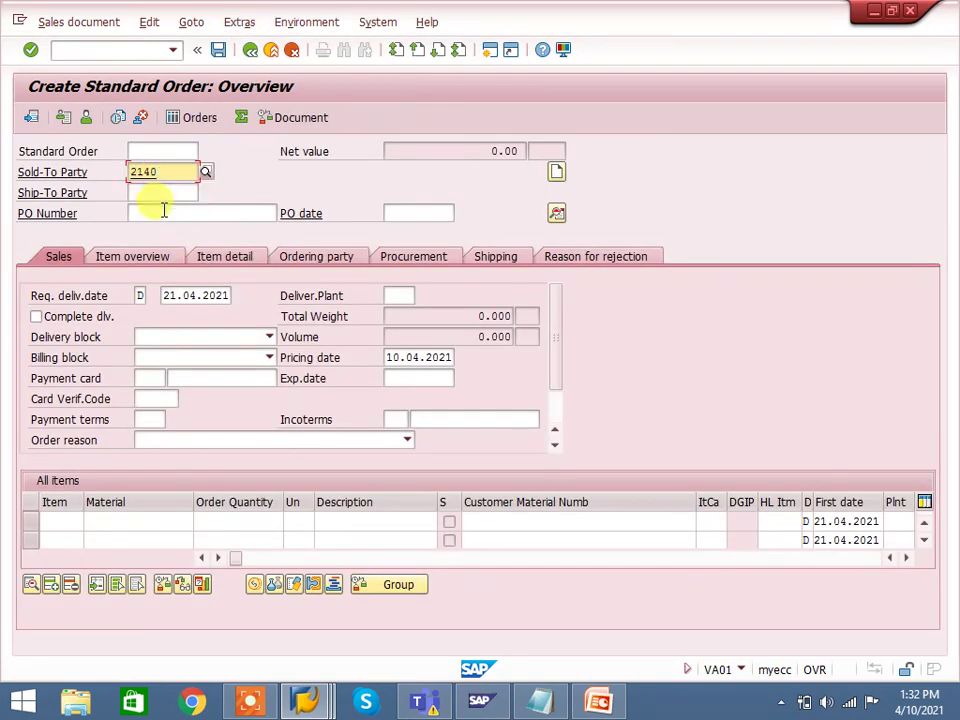
click(163, 211)
text(uiaoshfdoiua)
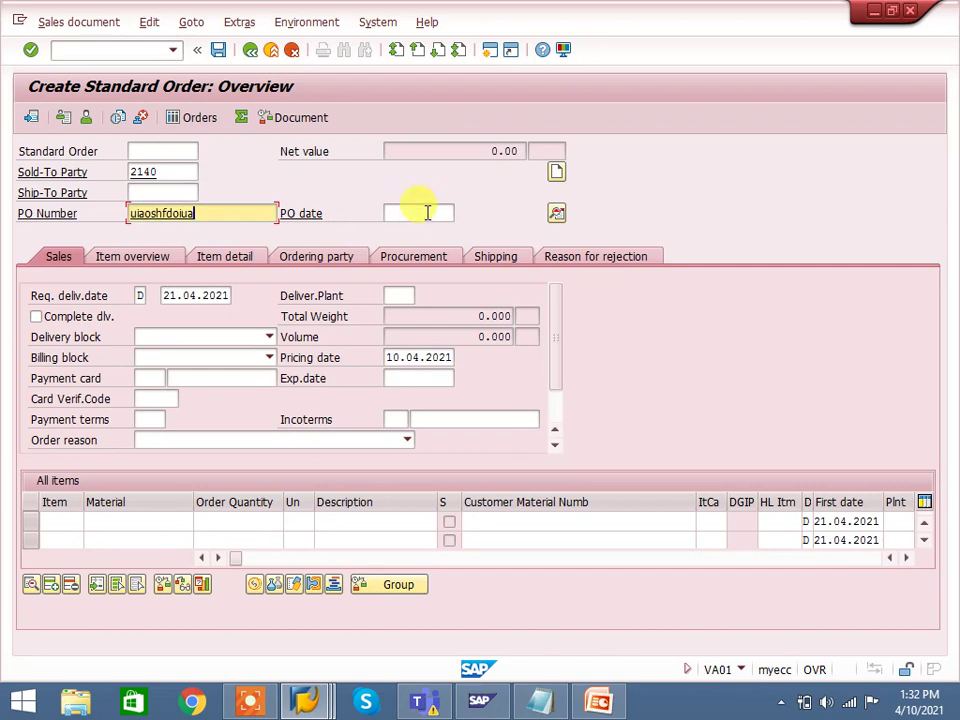
click(425, 212)
click(424, 213)
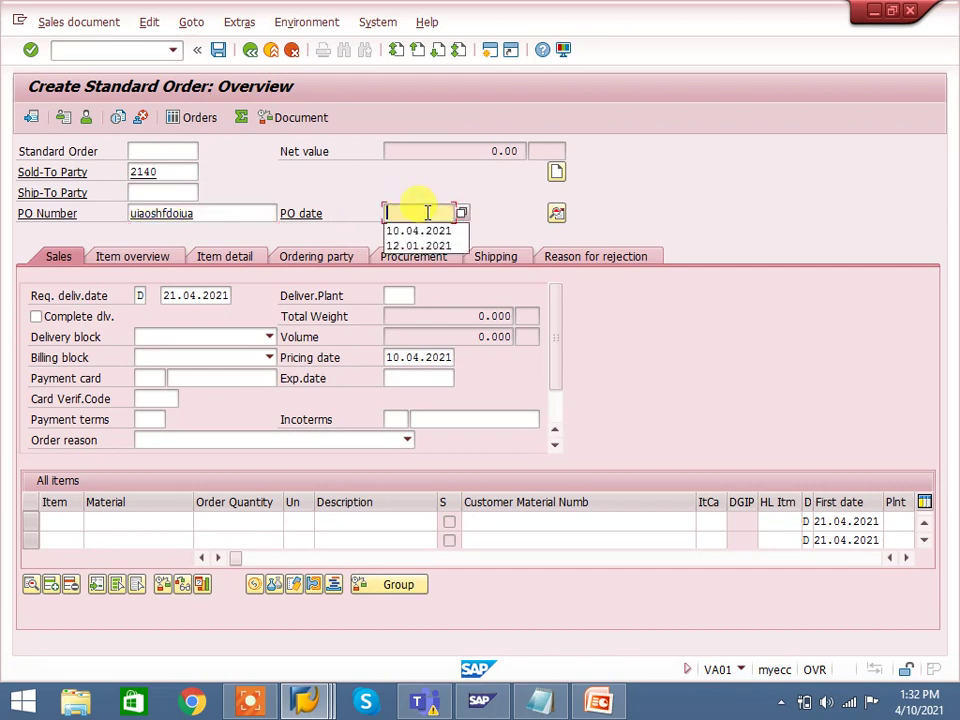
click(424, 232)
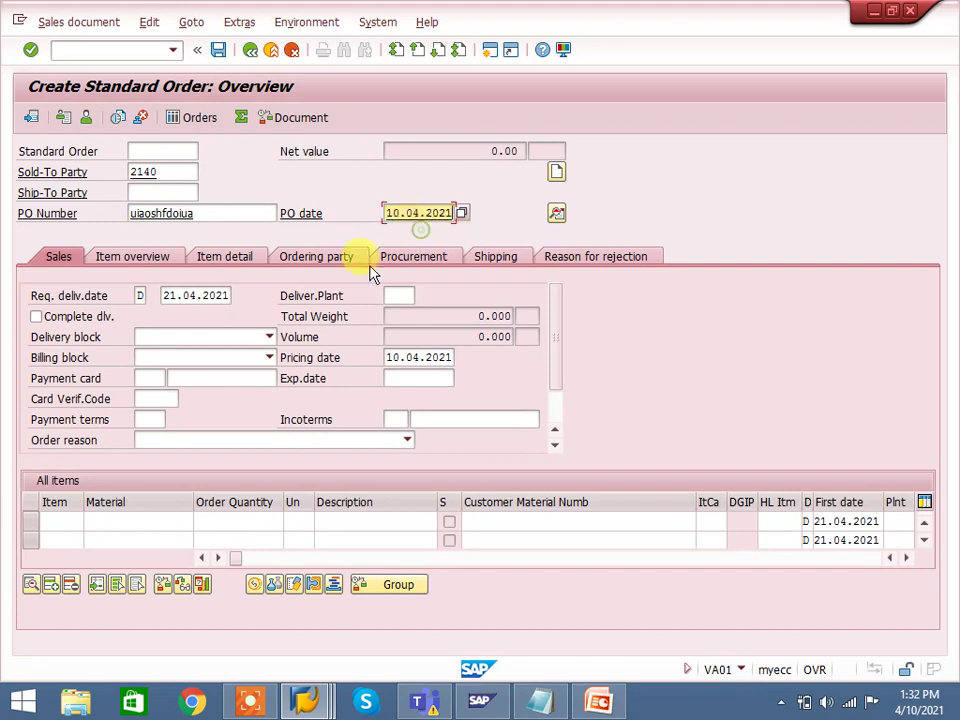
Add item material M-06 with order quantity 1 and confirm it for pricing
click(149, 521)
click(141, 539)
text(M-06)
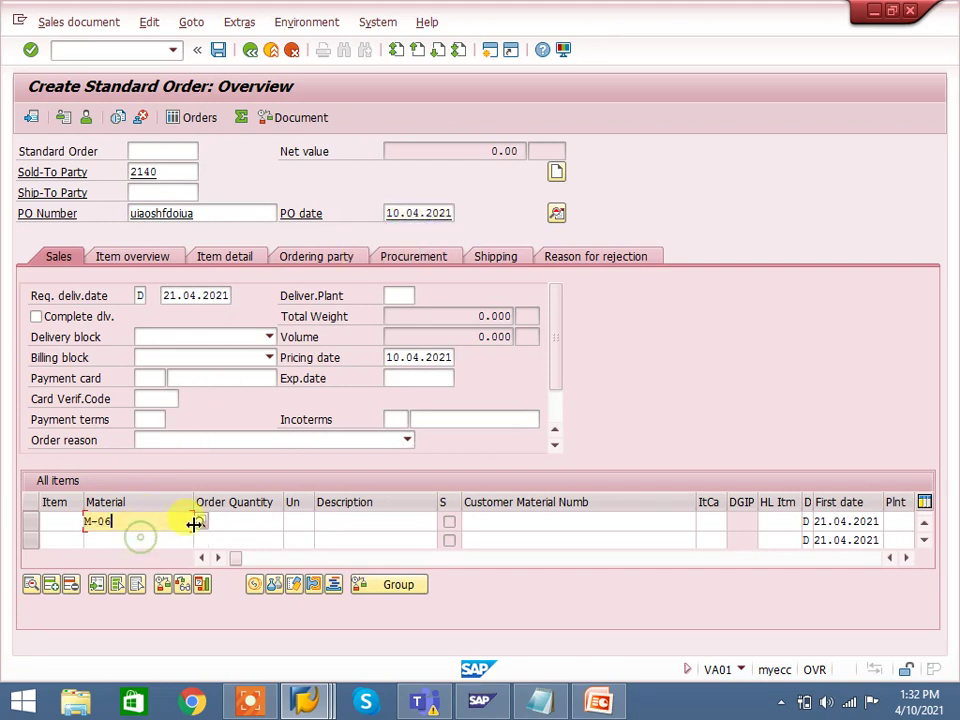
click(227, 519)
text(1)
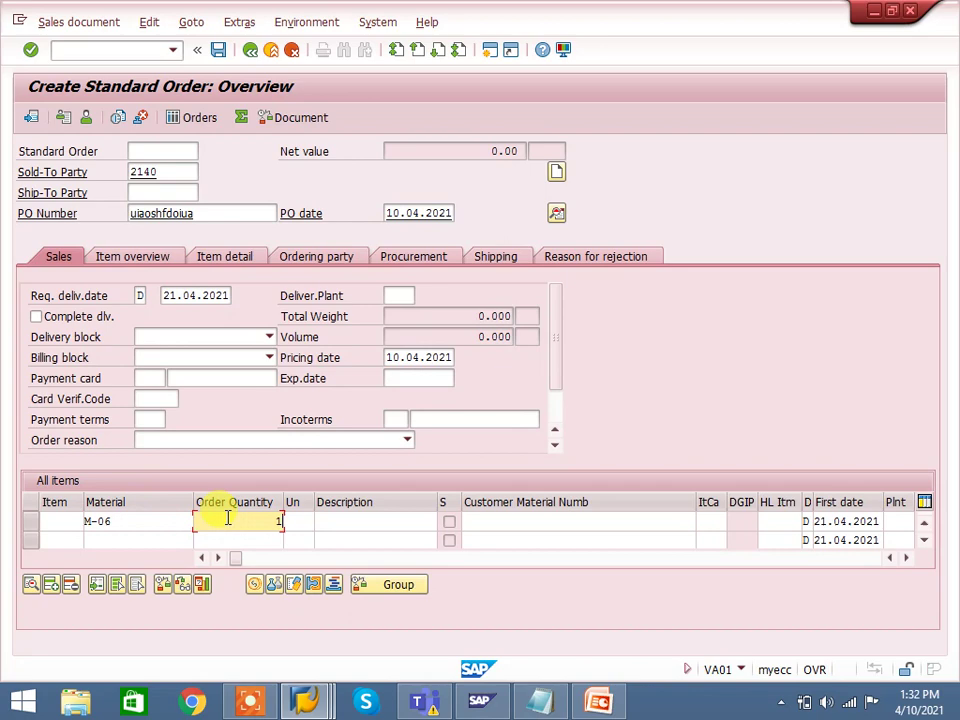
key(Return)
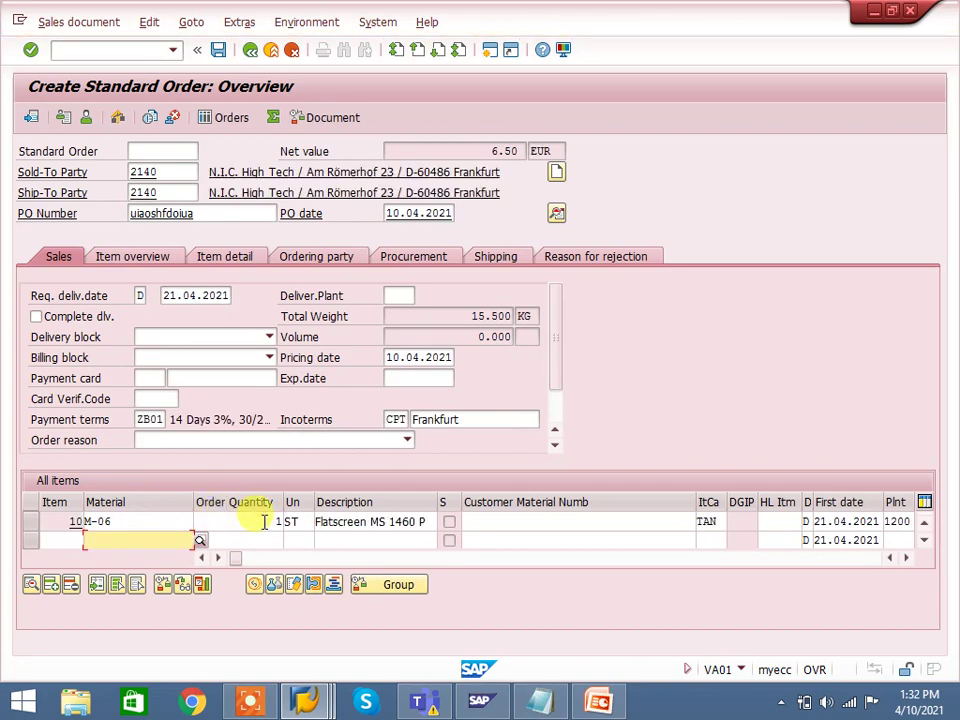
Review item 10's four PR00 prices: 70.00 INR, 1,400.00 EUR, and the active 500.00 INR
double_click(372, 520)
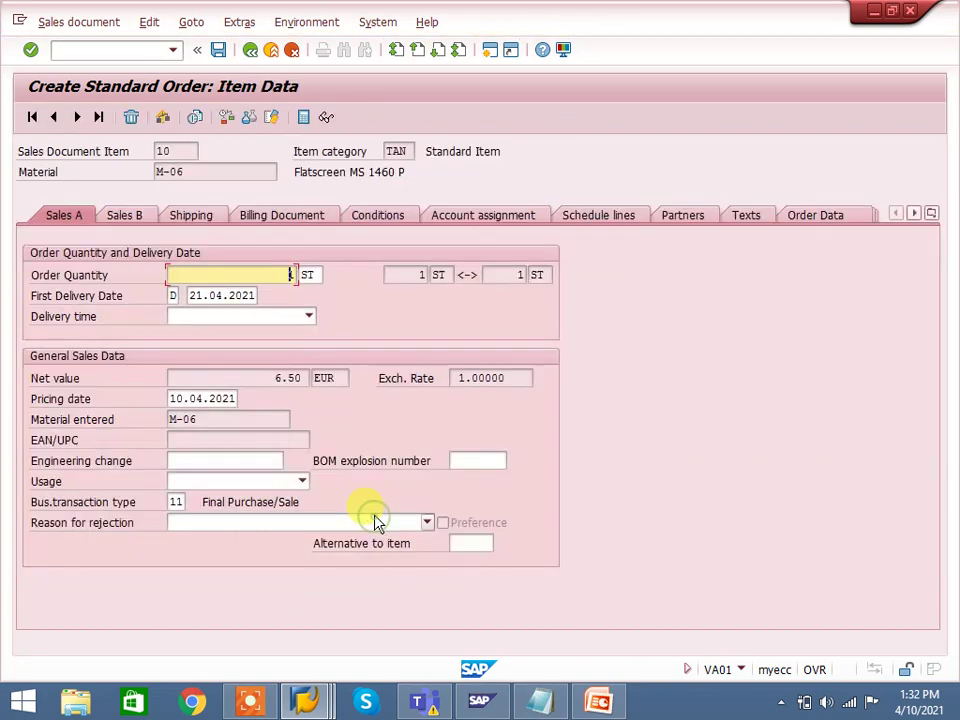
click(372, 214)
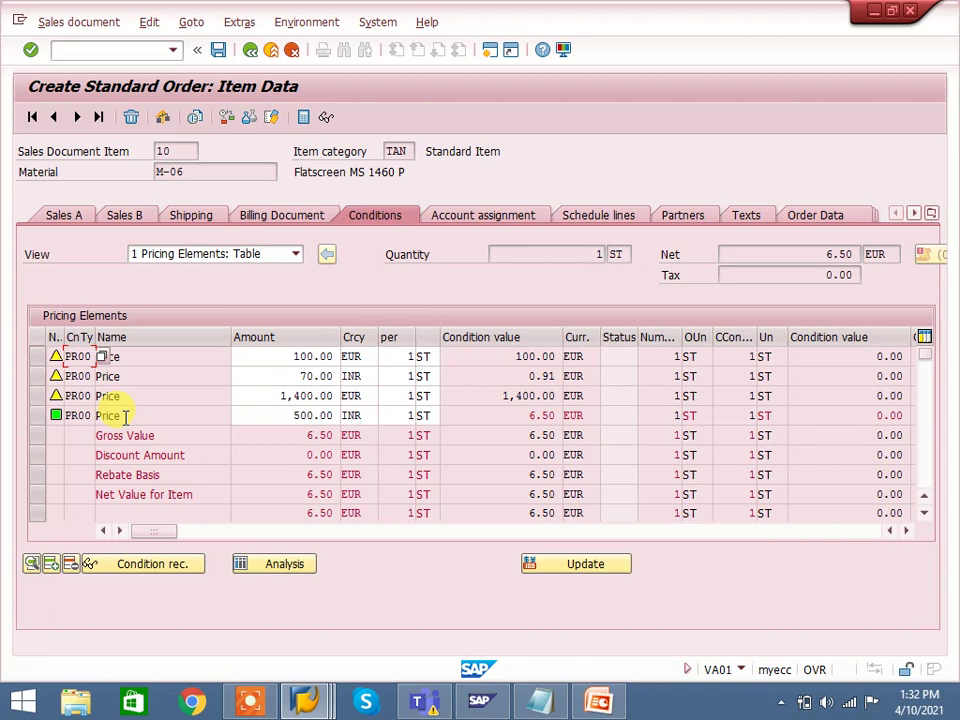
click(270, 358)
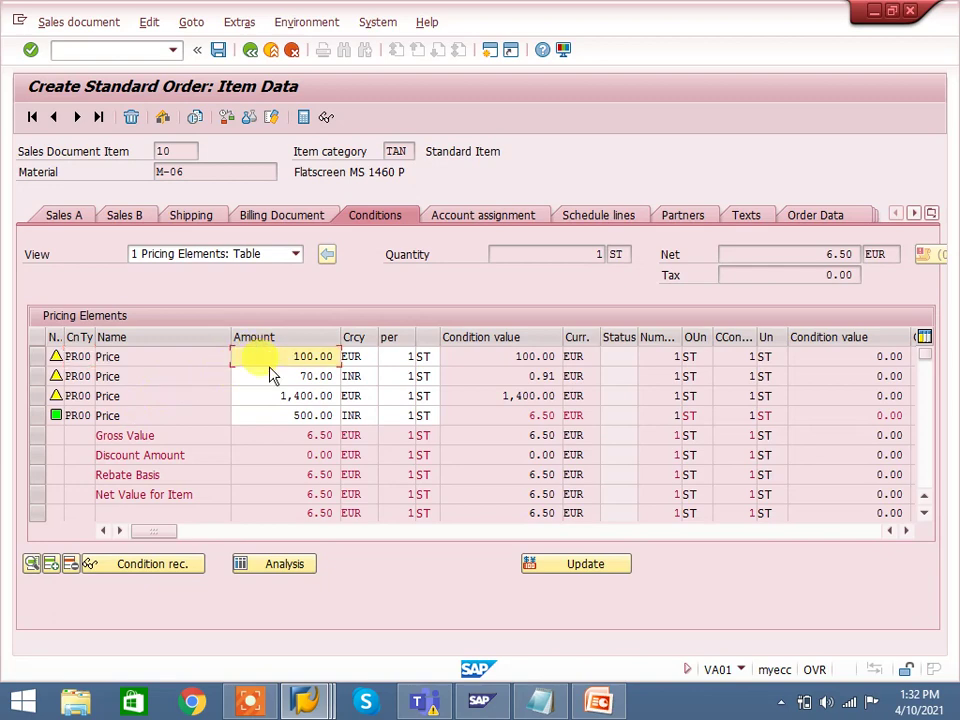
click(268, 378)
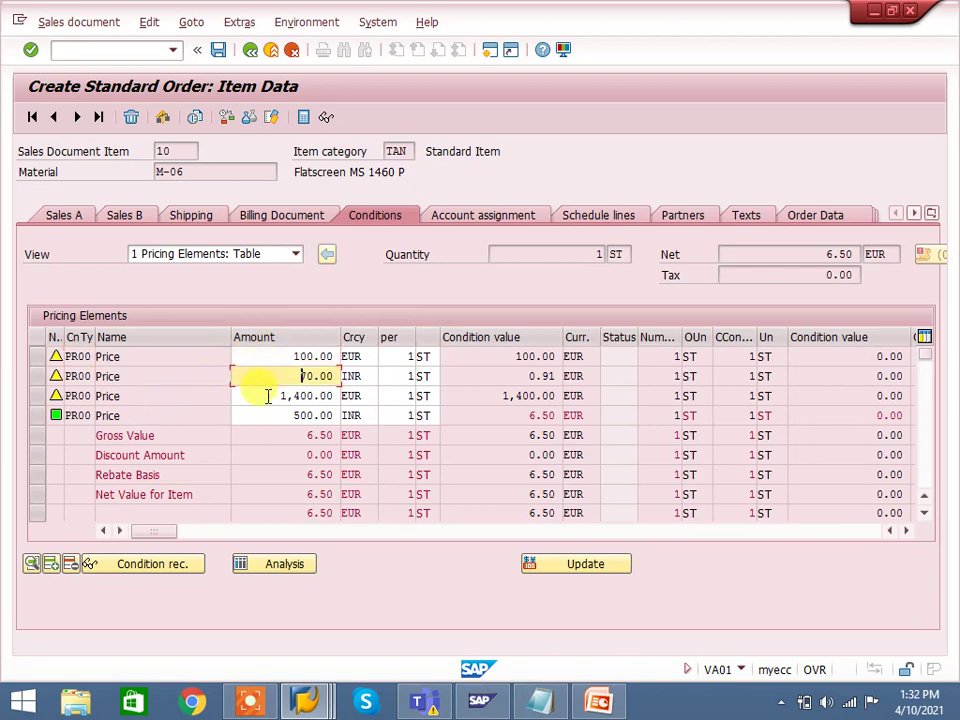
click(268, 395)
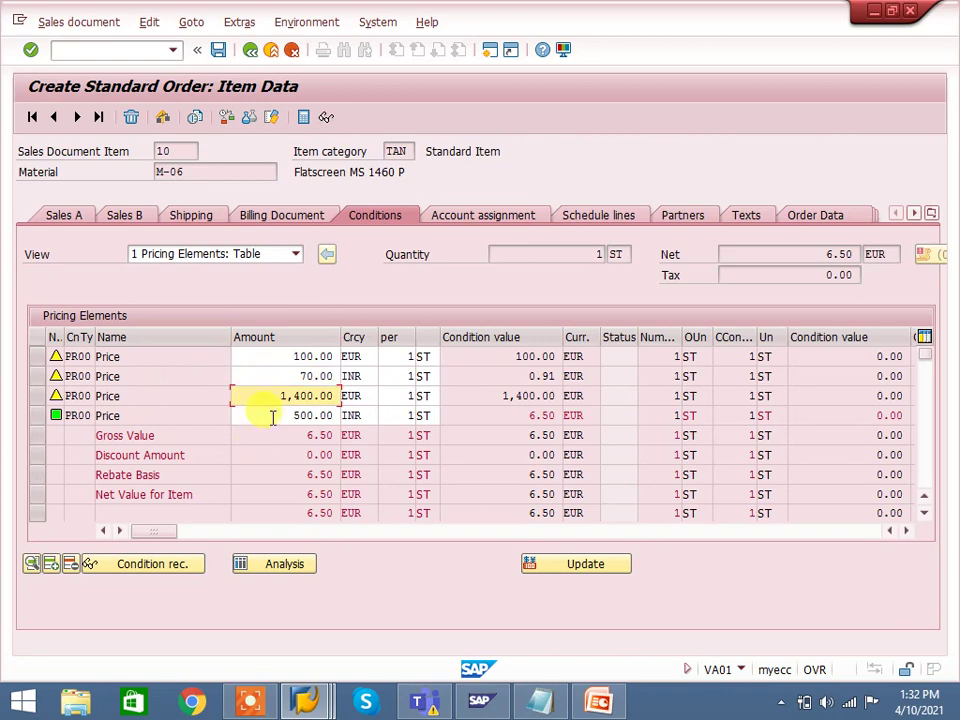
click(272, 415)
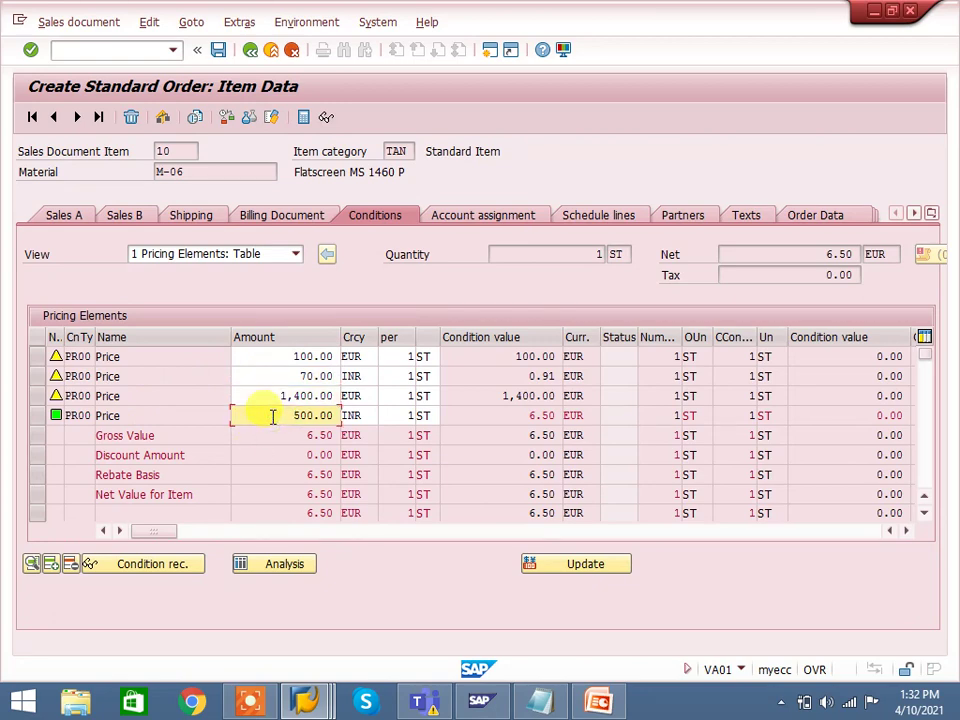
click(555, 418)
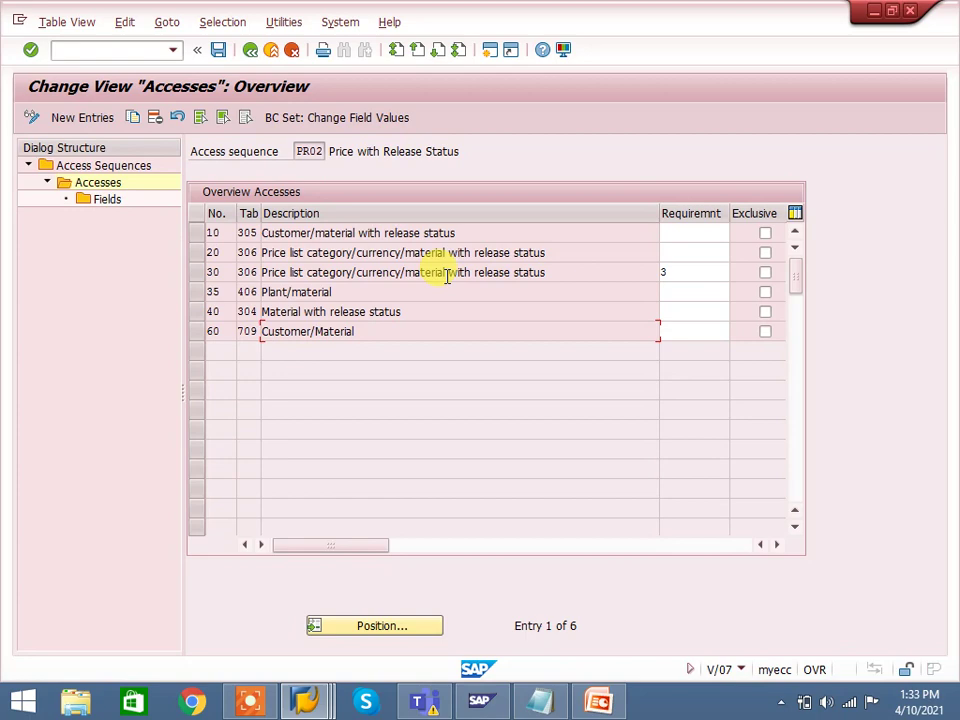
key(alt+Tab)
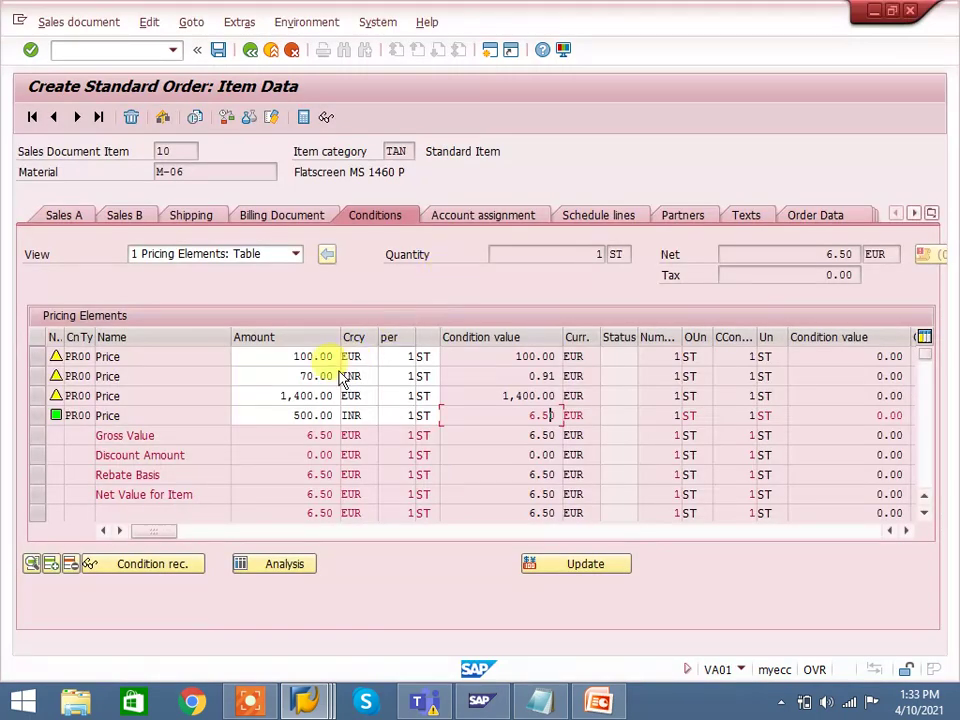
click(285, 415)
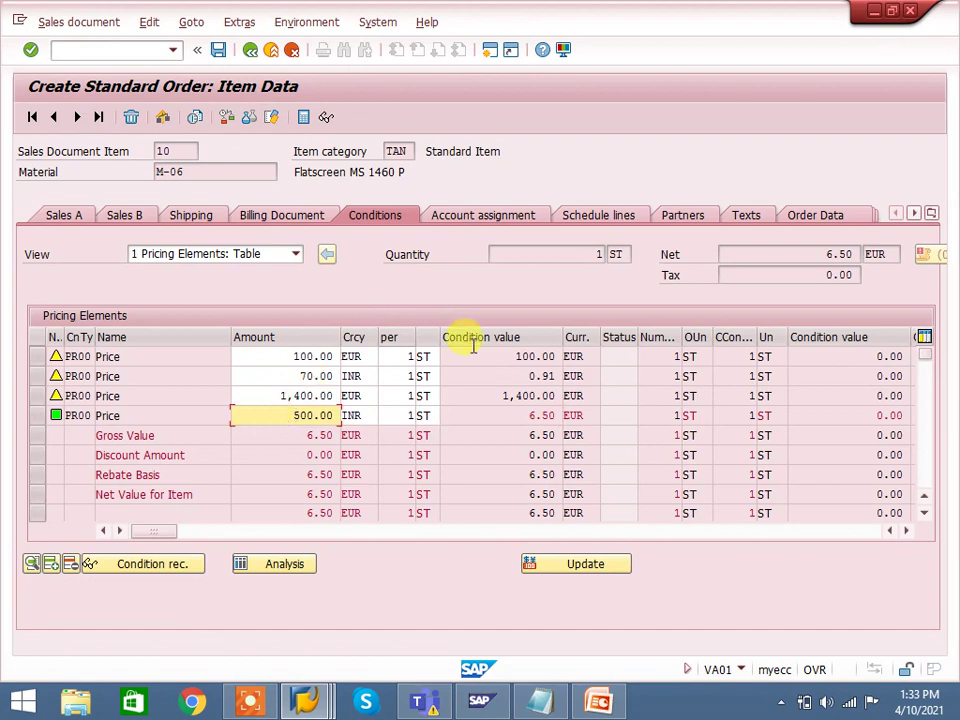
click(766, 256)
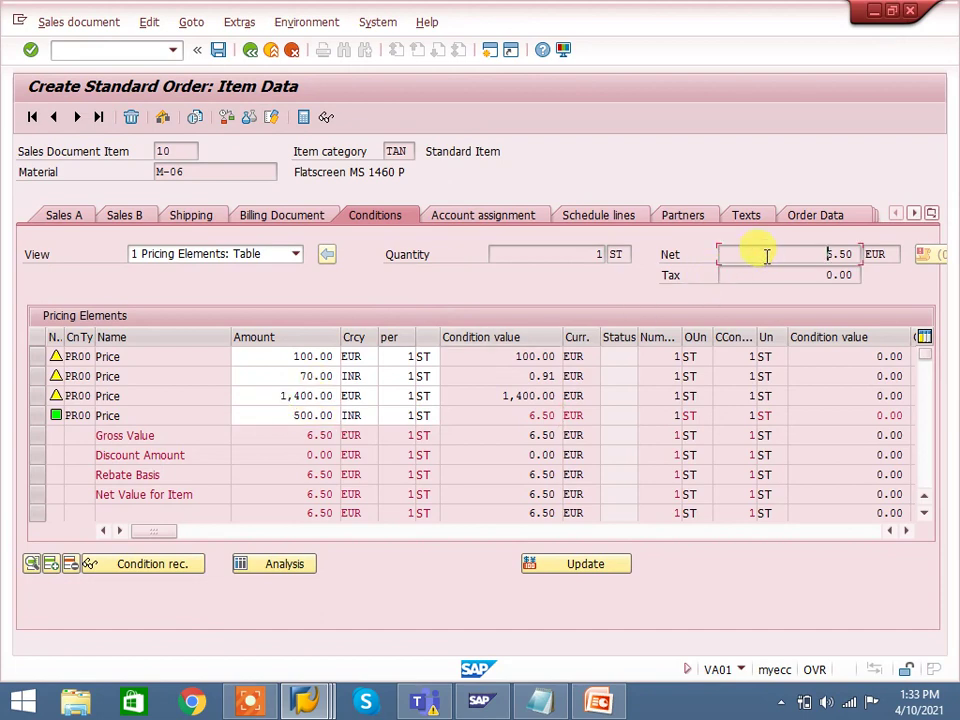
click(252, 408)
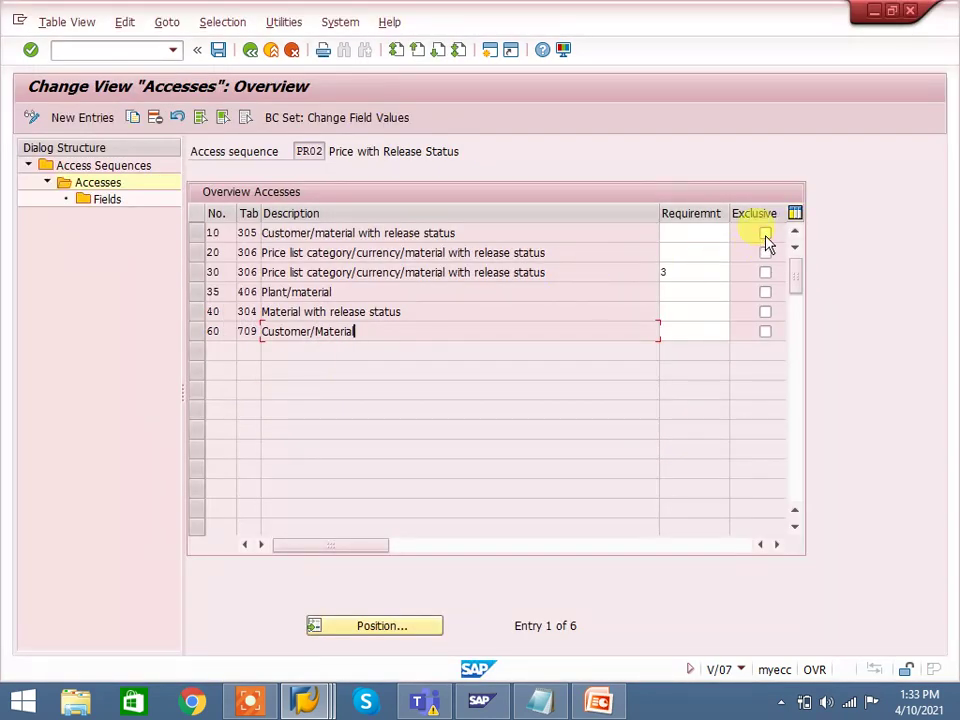
Tick Exclusive on all six PR02 accesses, 10 through 60, and review their descriptions
click(765, 234)
click(765, 253)
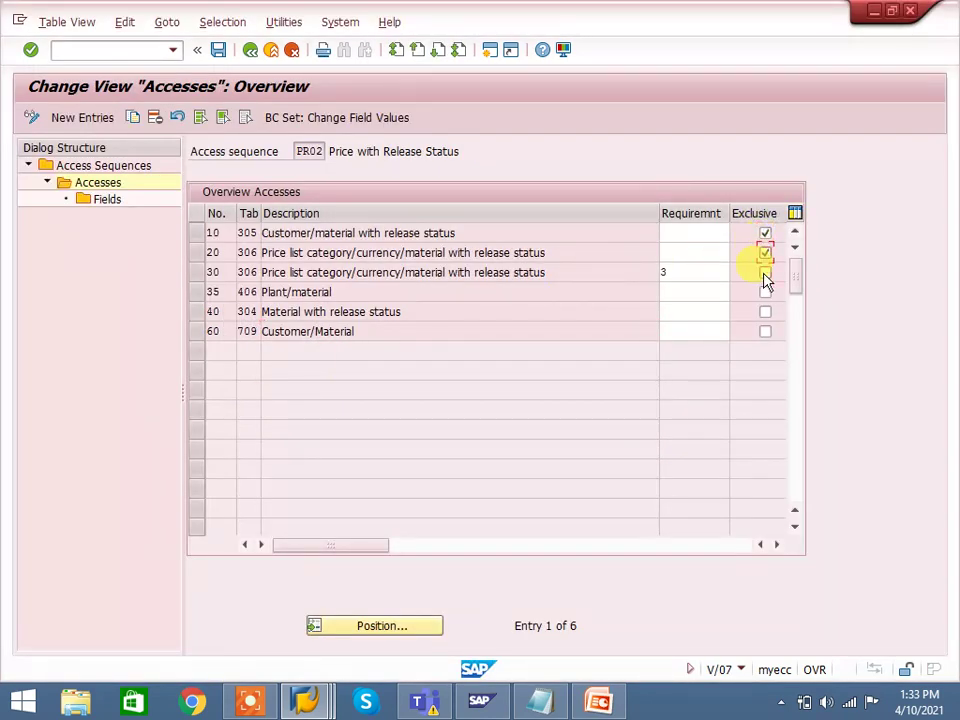
click(765, 292)
click(765, 333)
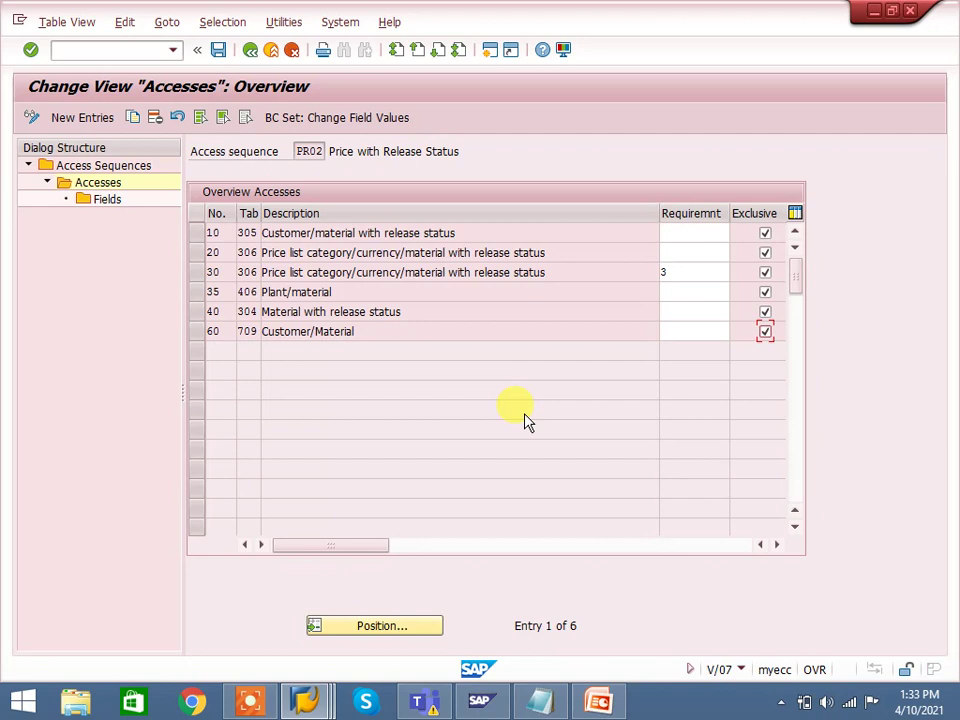
click(387, 233)
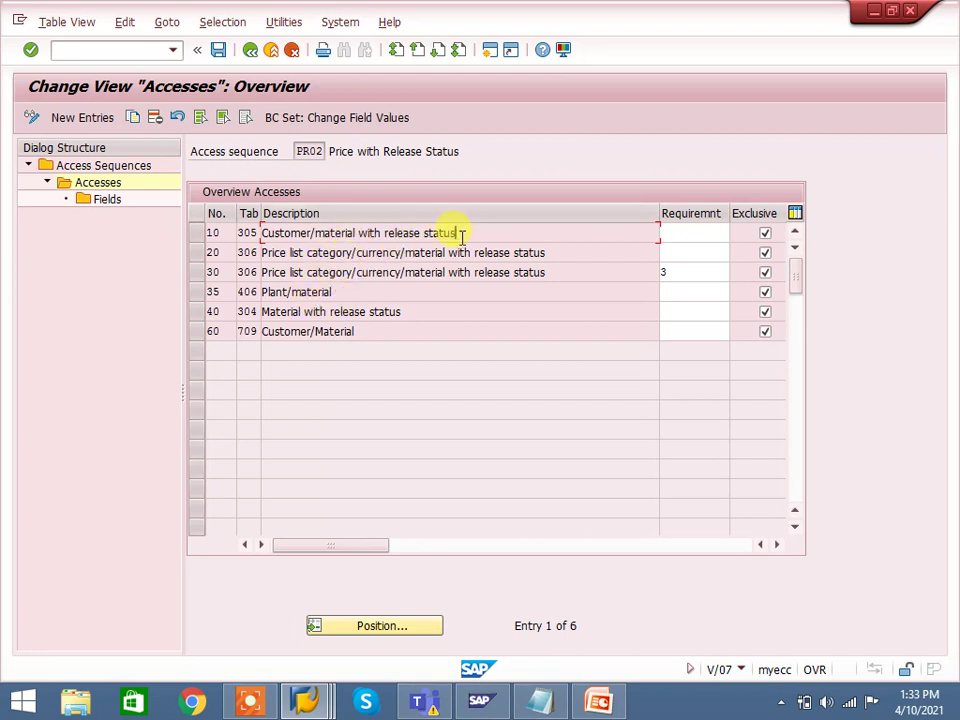
click(372, 252)
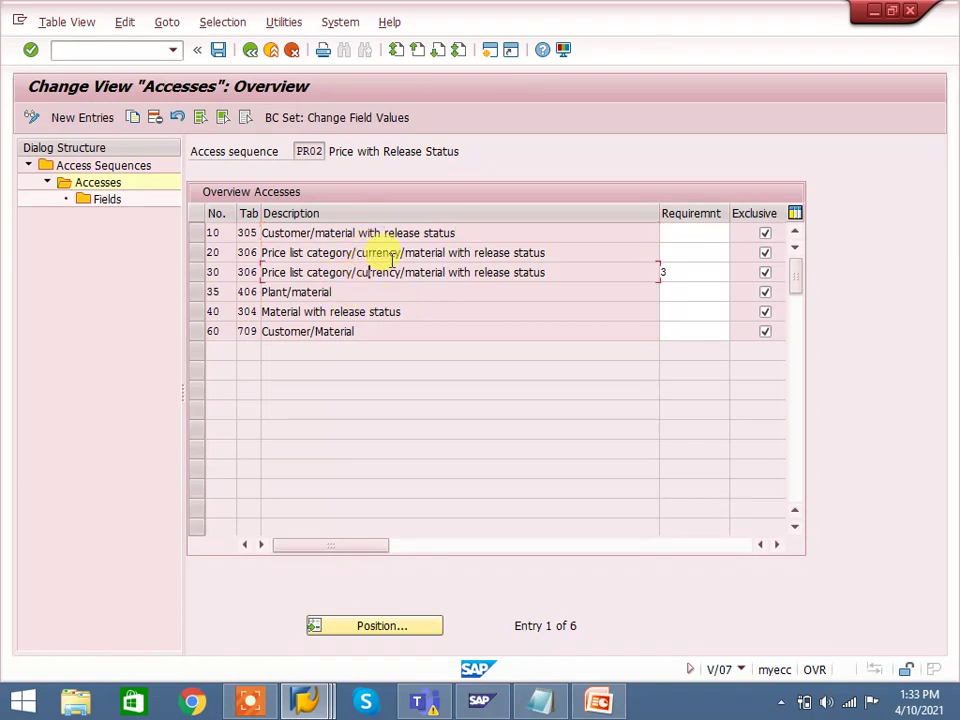
click(391, 254)
click(367, 272)
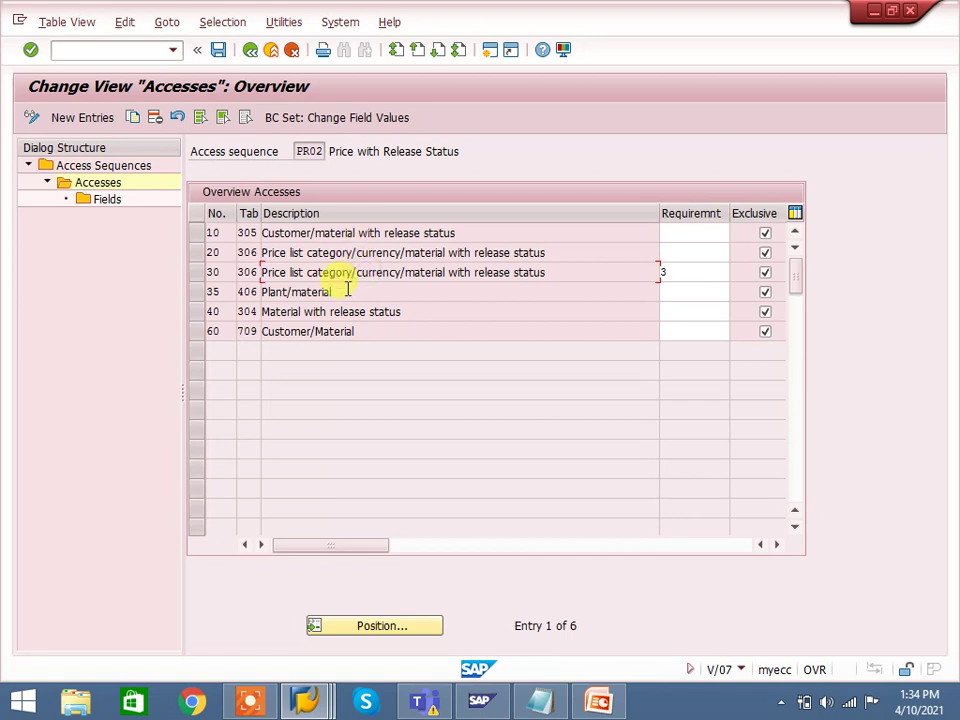
click(348, 289)
Save the PR02 exclusive settings past the warning under a workbench request
click(218, 52)
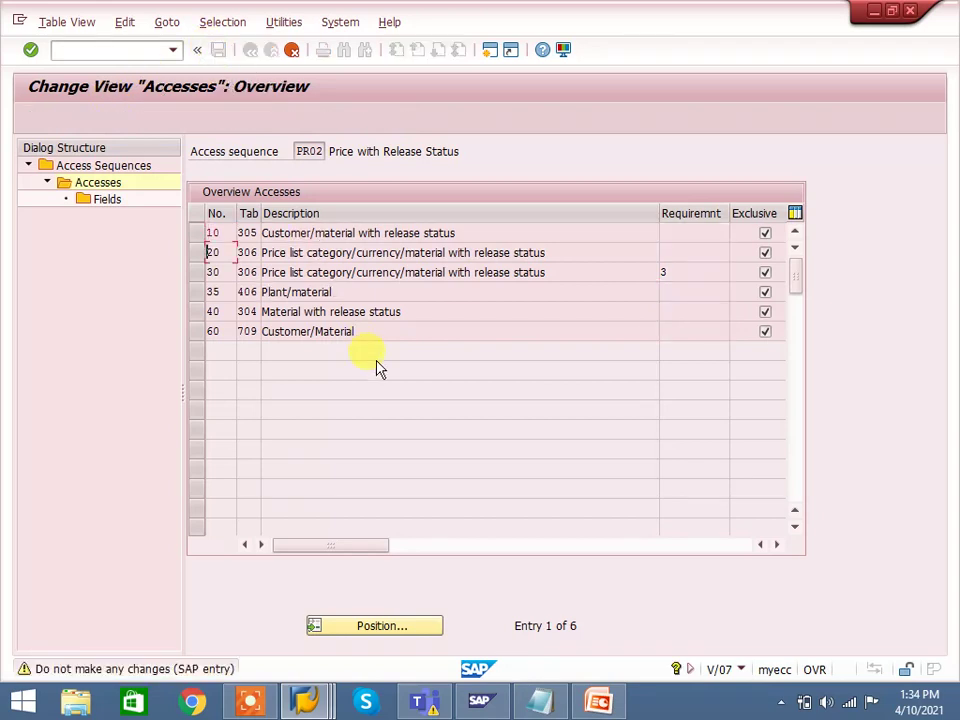
key(Down)
key(Down)
key(Down)
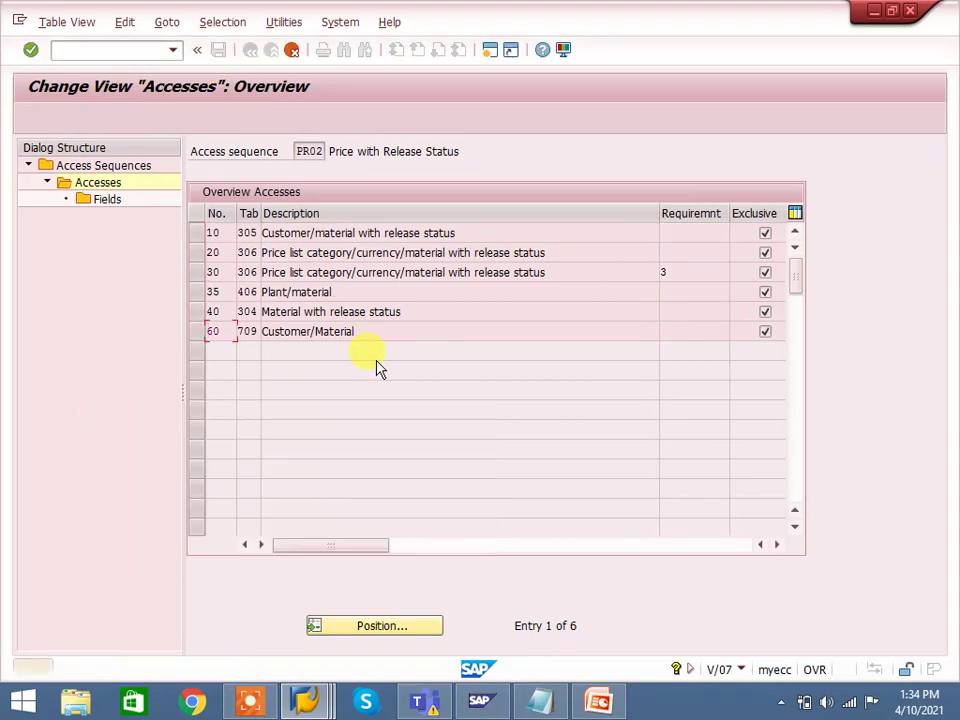
key(ctrl+s)
key(Return)
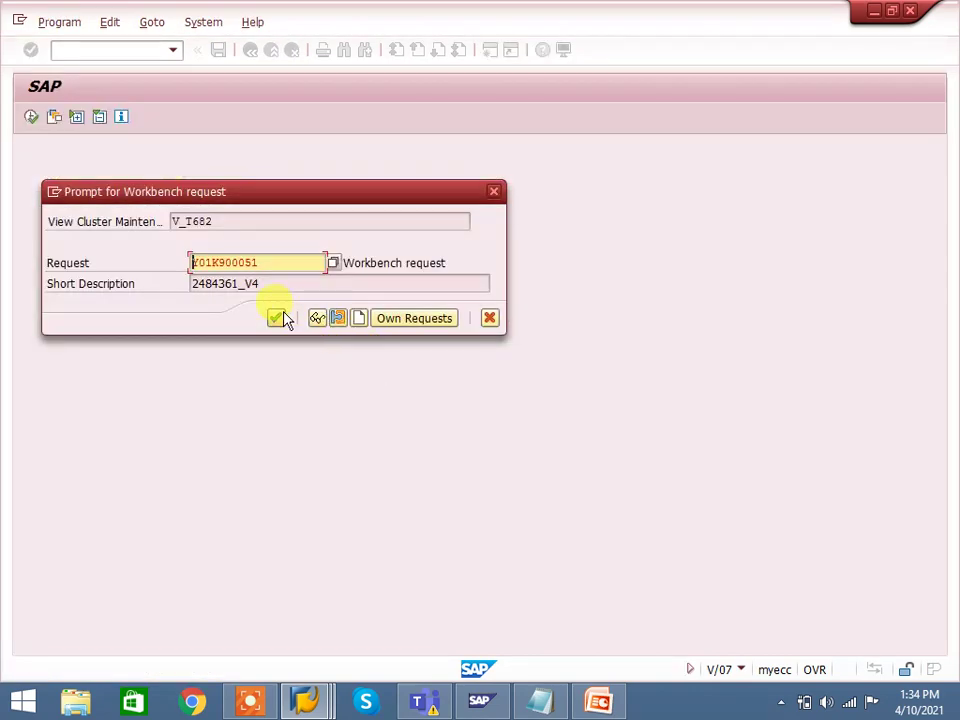
click(276, 318)
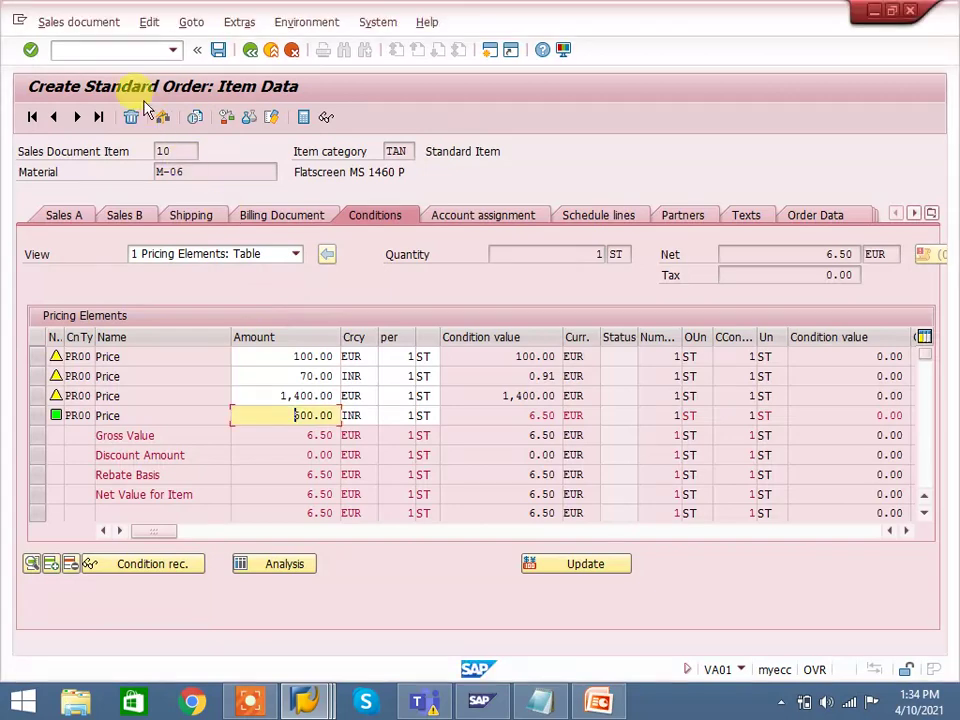
Start a new standard order with PO number 'js;hdfj' and PO date 10.04.2021
text(/nva01)
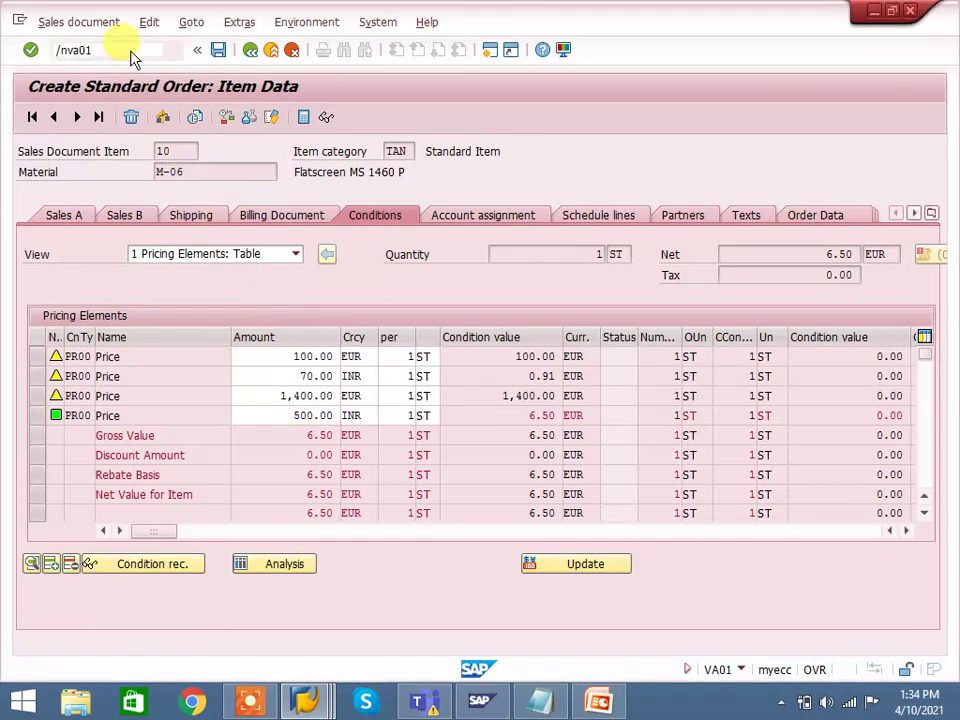
key(Return)
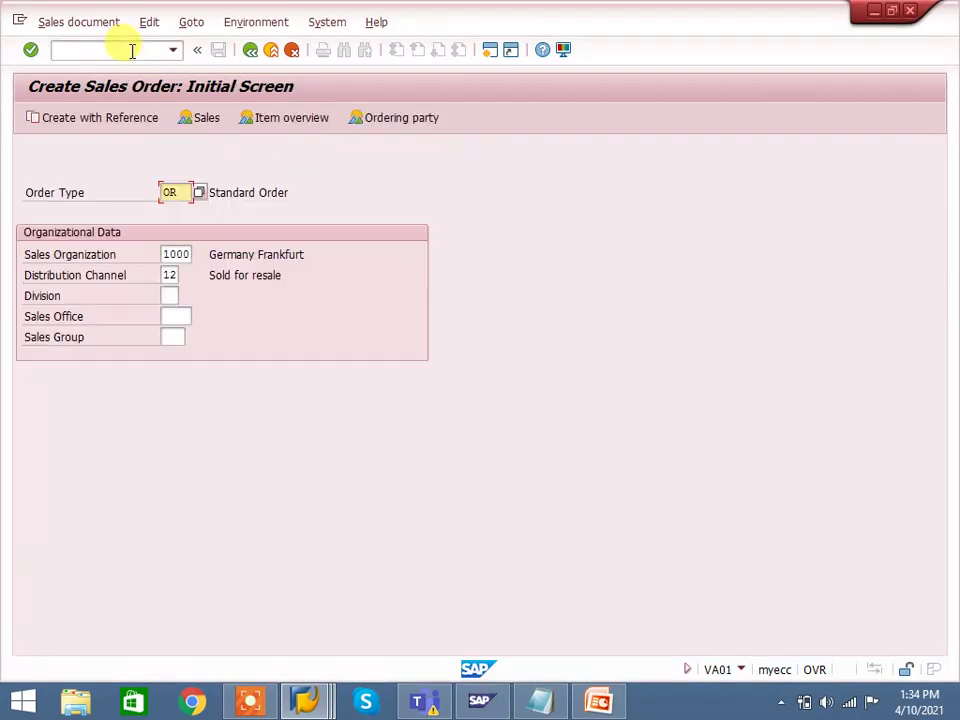
key(Return)
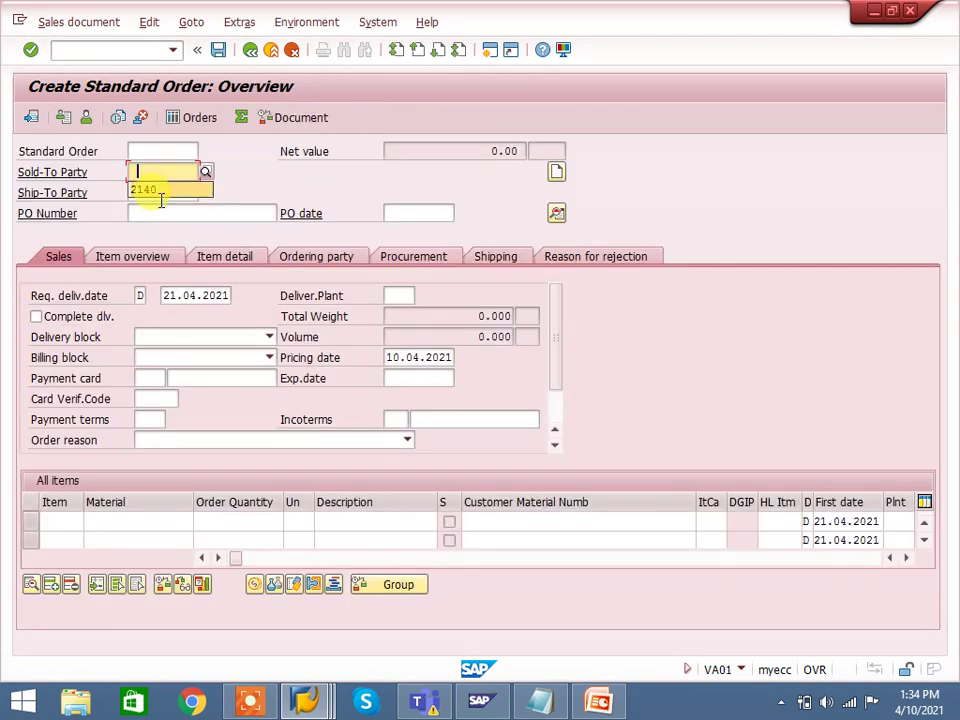
click(157, 210)
text(js;hd)
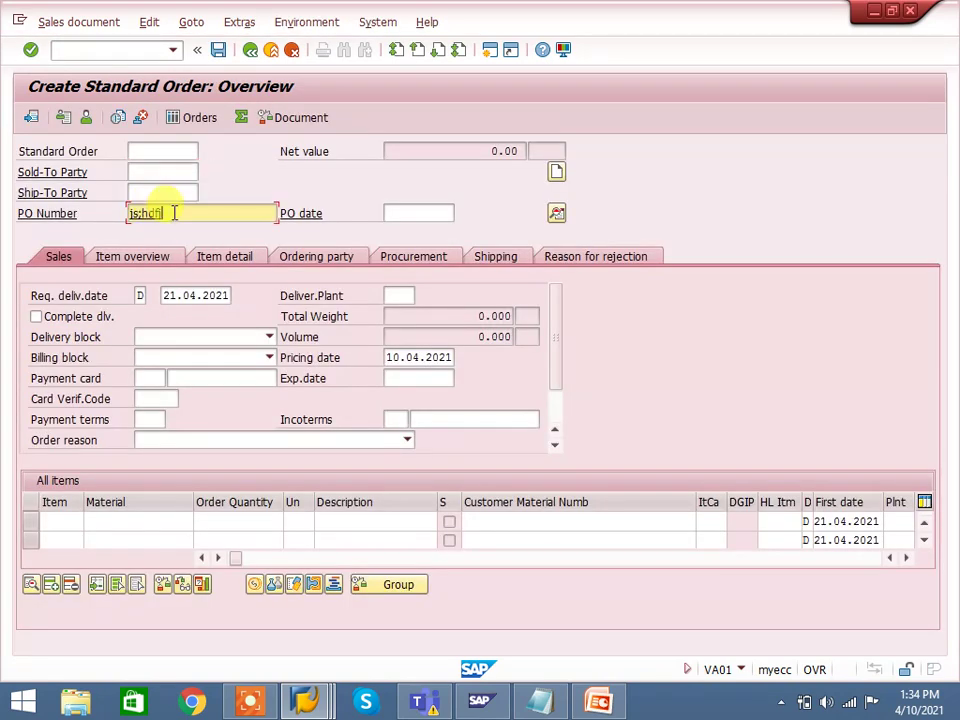
text(fj)
click(424, 214)
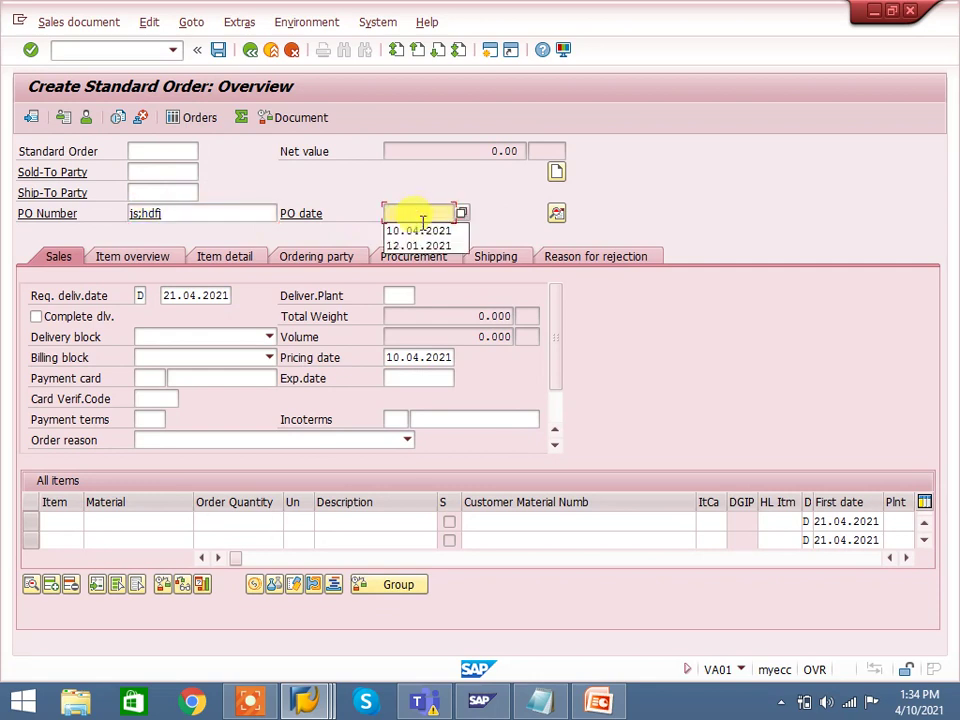
click(419, 227)
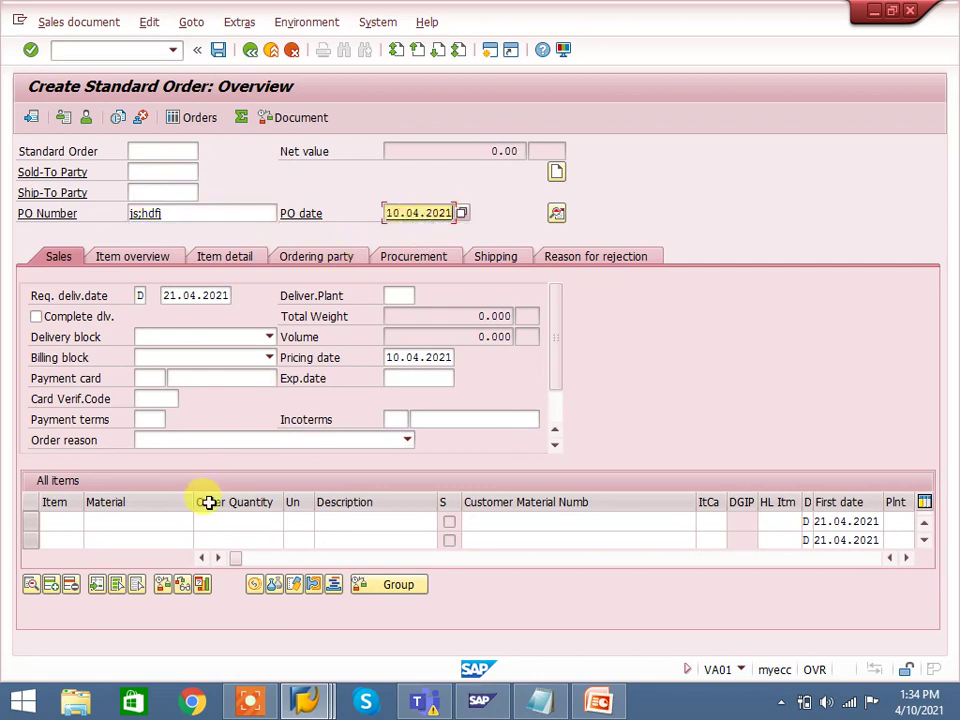
Add material M-06 with quantity 1 and set sold-to party 2140
click(133, 521)
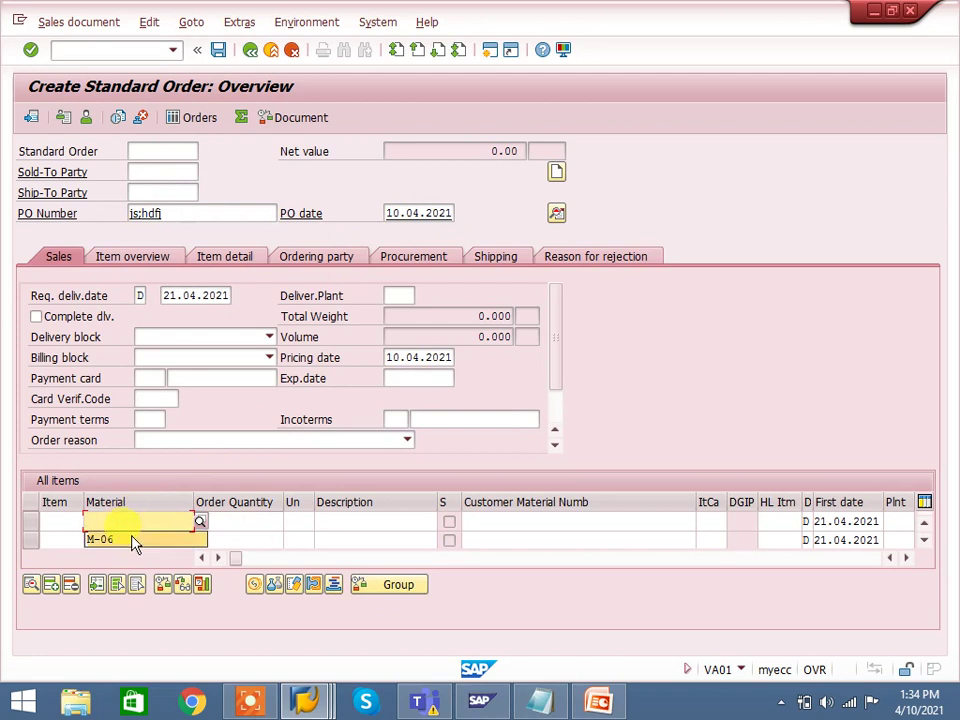
click(130, 540)
click(232, 521)
text(1)
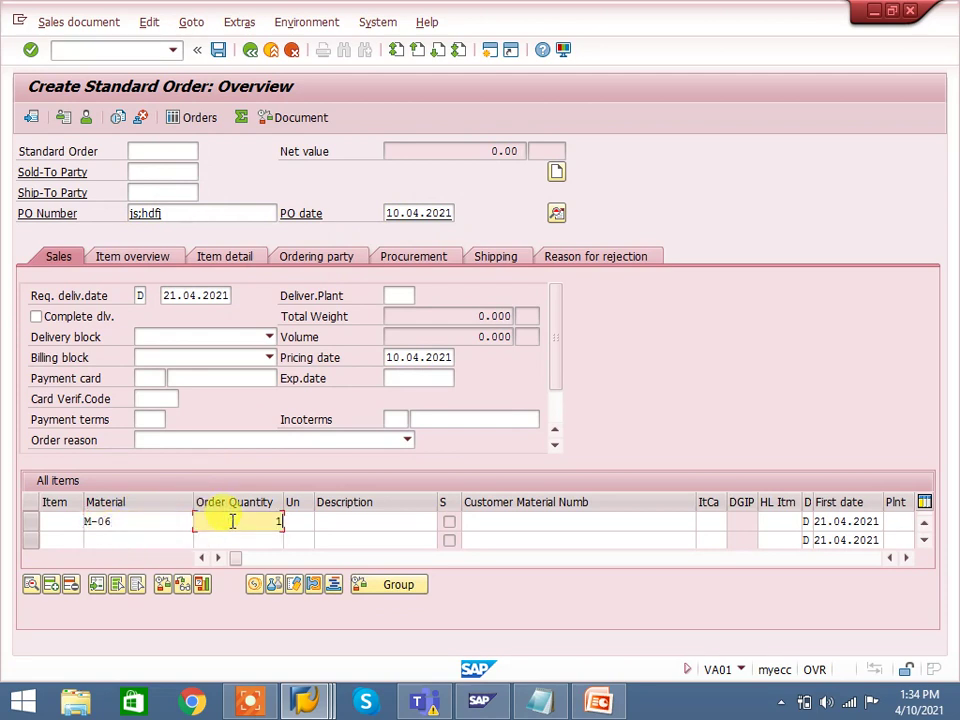
key(Return)
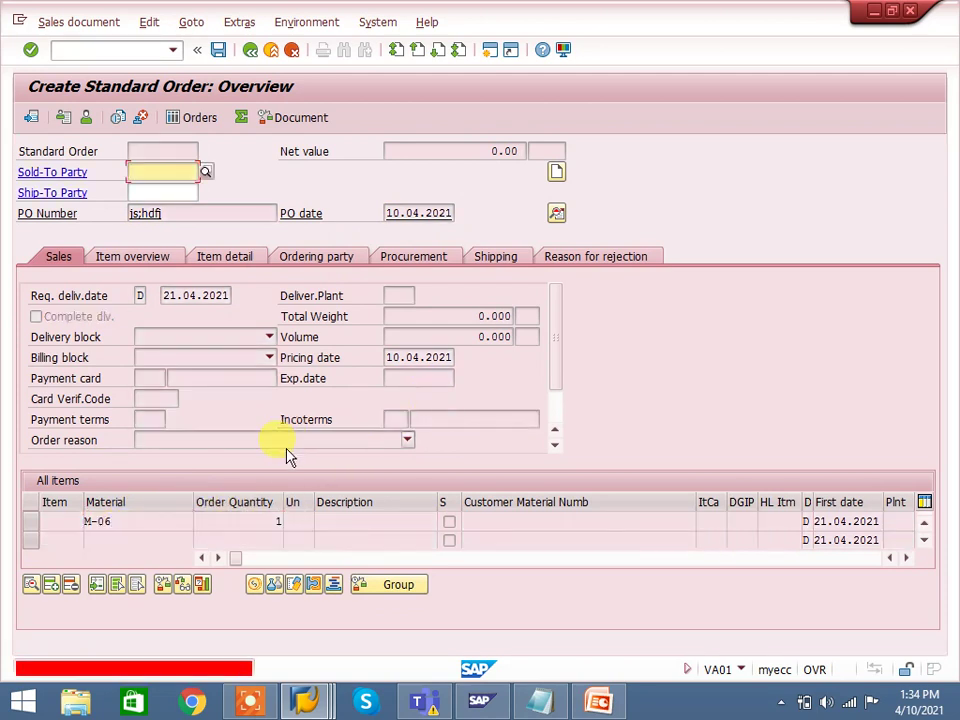
click(135, 172)
click(139, 192)
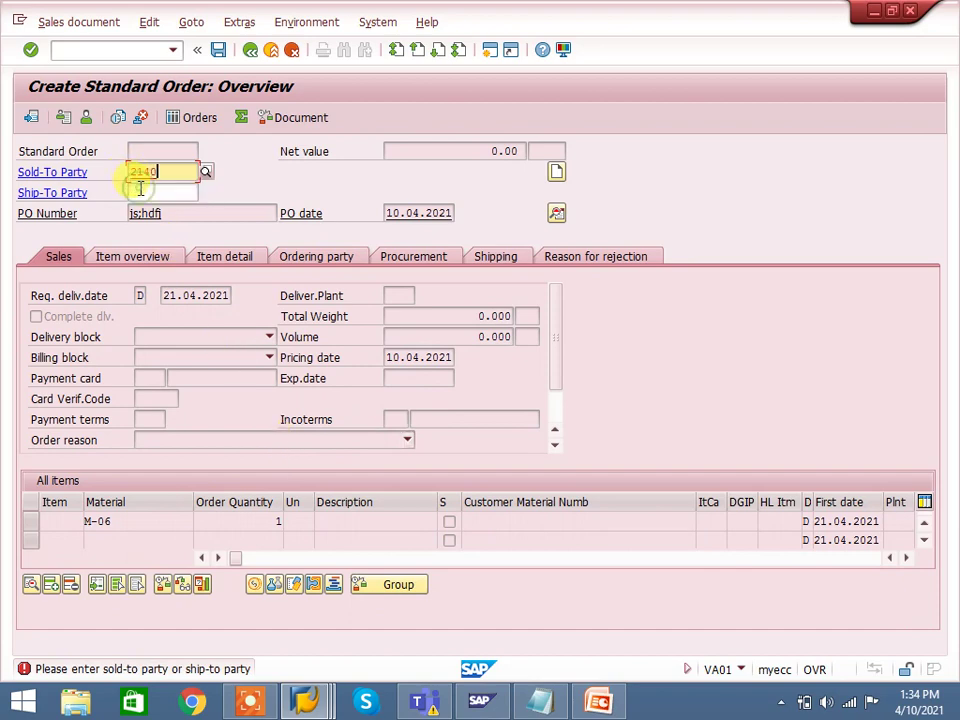
key(Return)
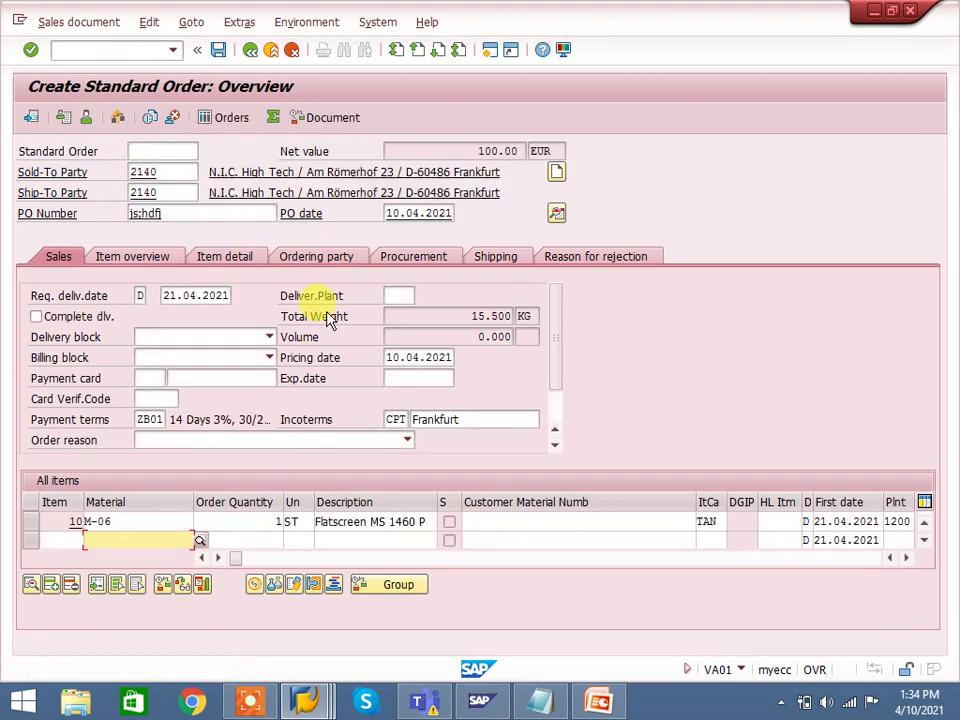
Show item 10's conditions, listing a single PR00 price of 100.00 EUR
double_click(336, 522)
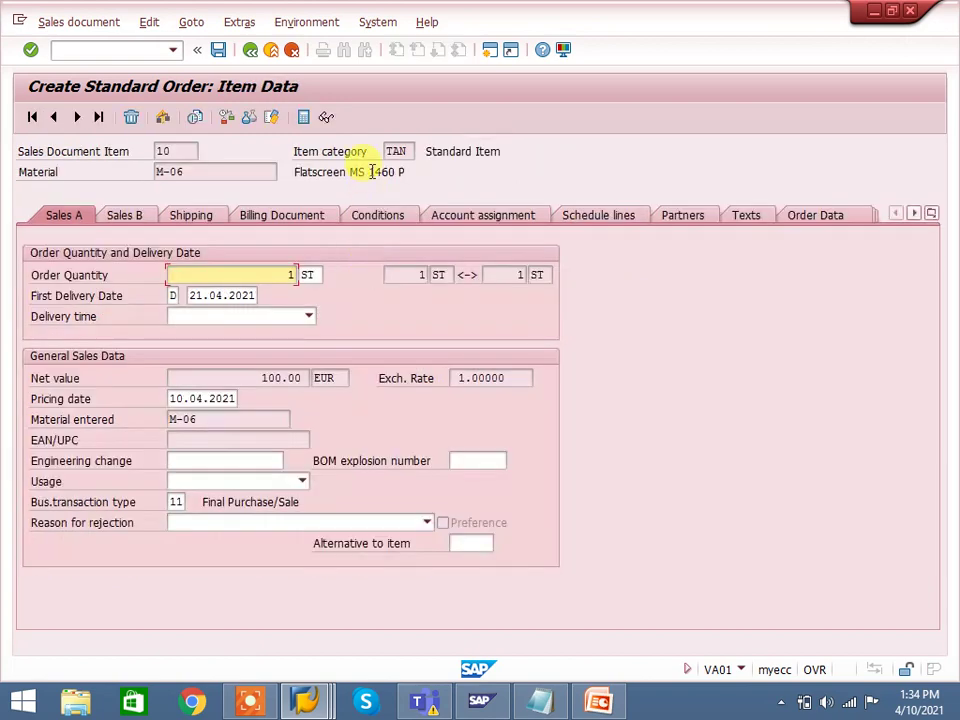
click(367, 218)
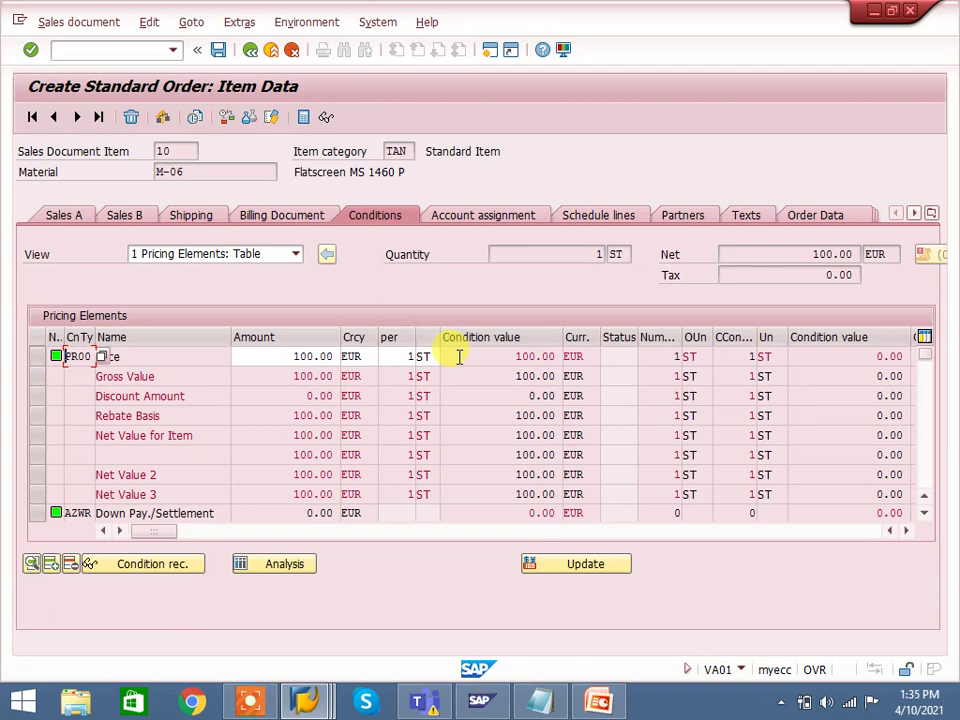
Open the pricing analysis and expand PR00 to show the record found at access 010
click(296, 566)
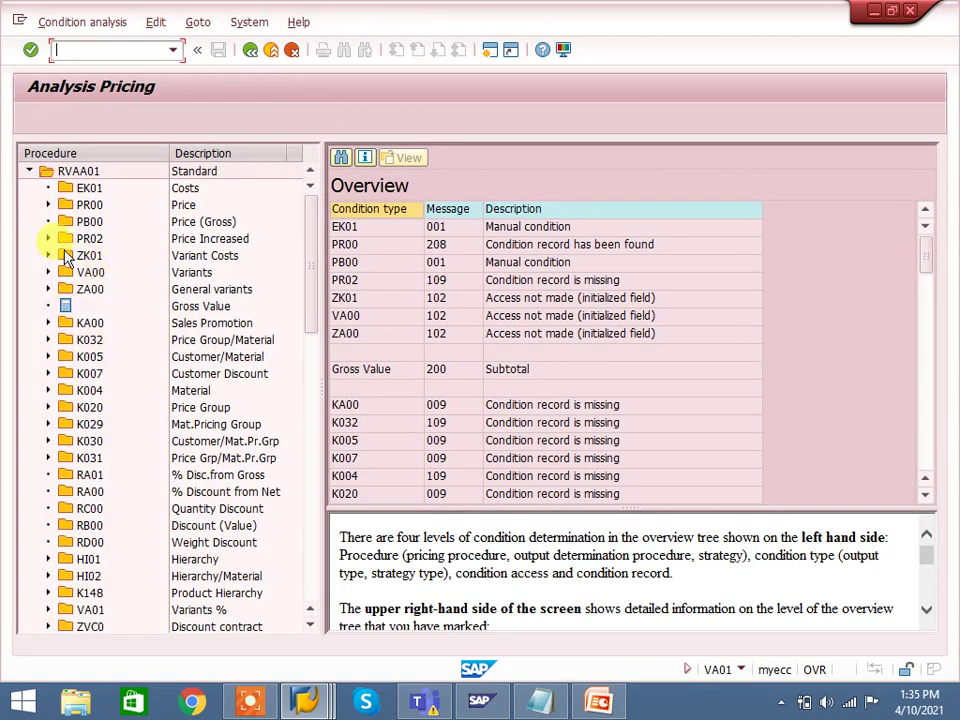
click(48, 204)
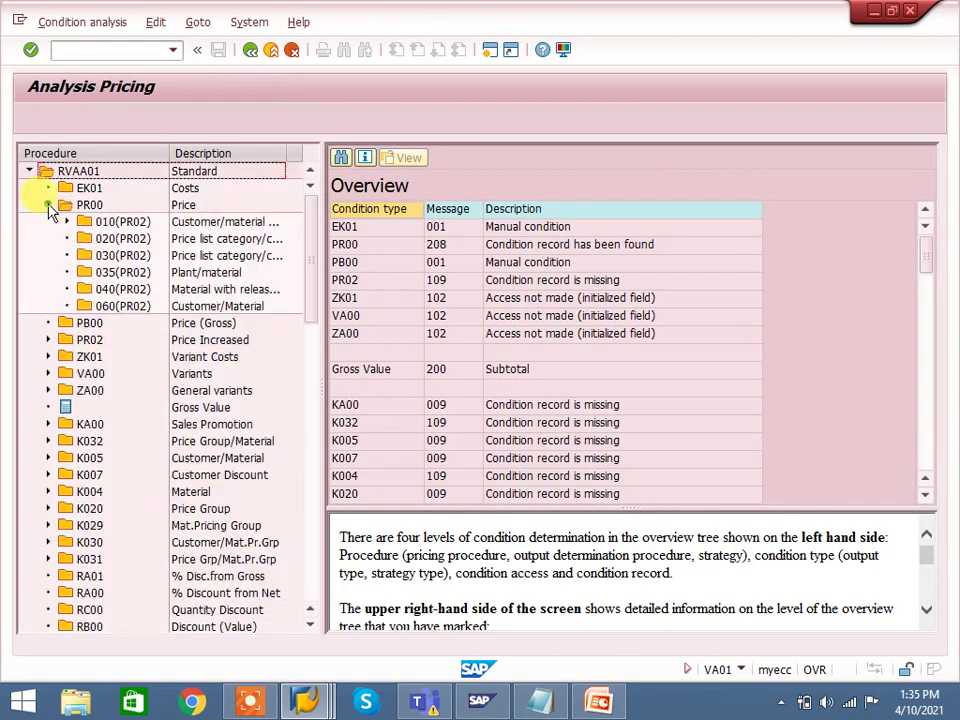
double_click(100, 221)
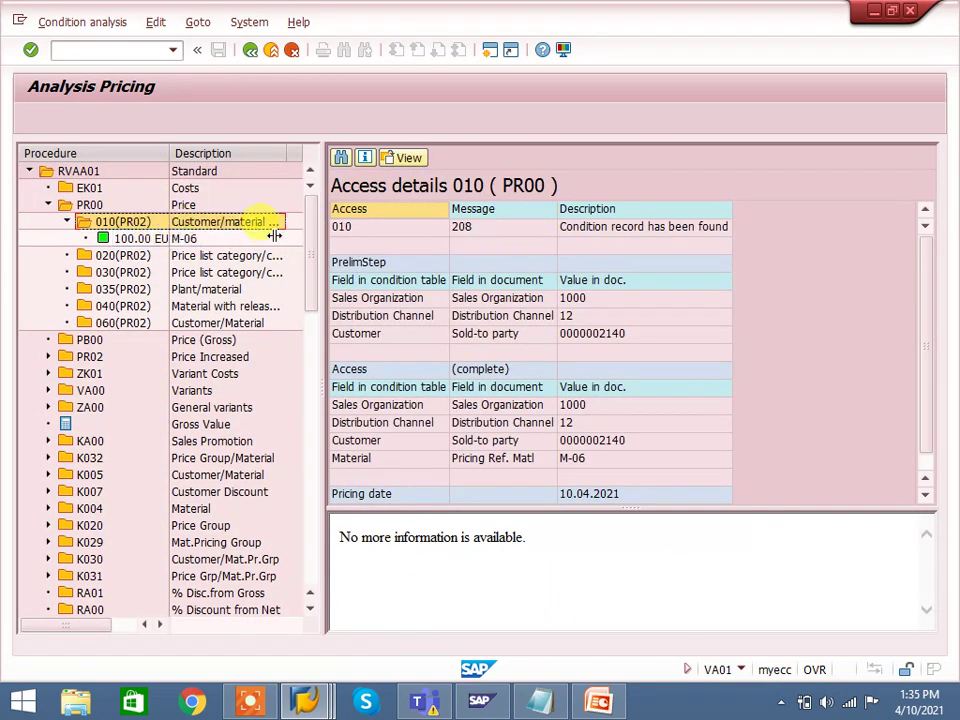
Check that accesses 020–060 were skipped as exclusive and view the 100.00 EUR condition record
click(122, 255)
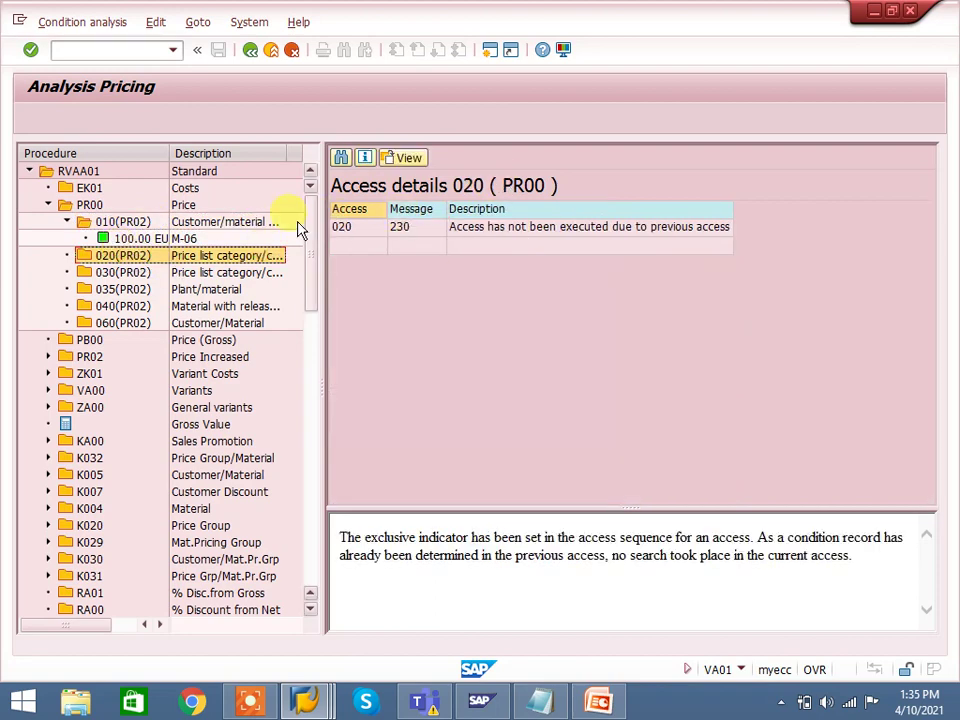
click(126, 273)
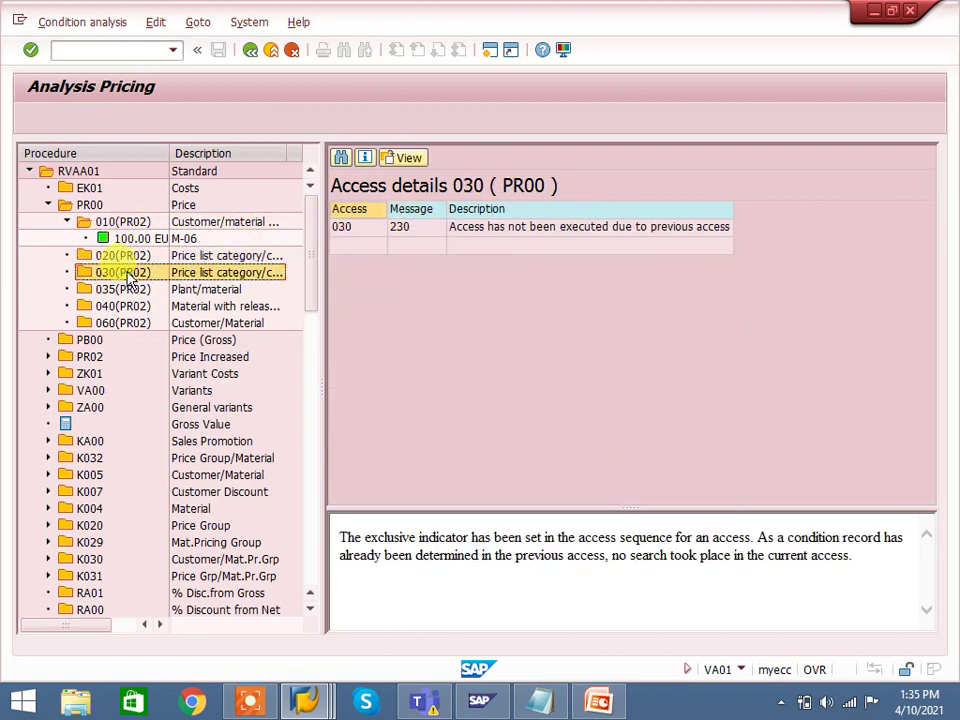
click(118, 289)
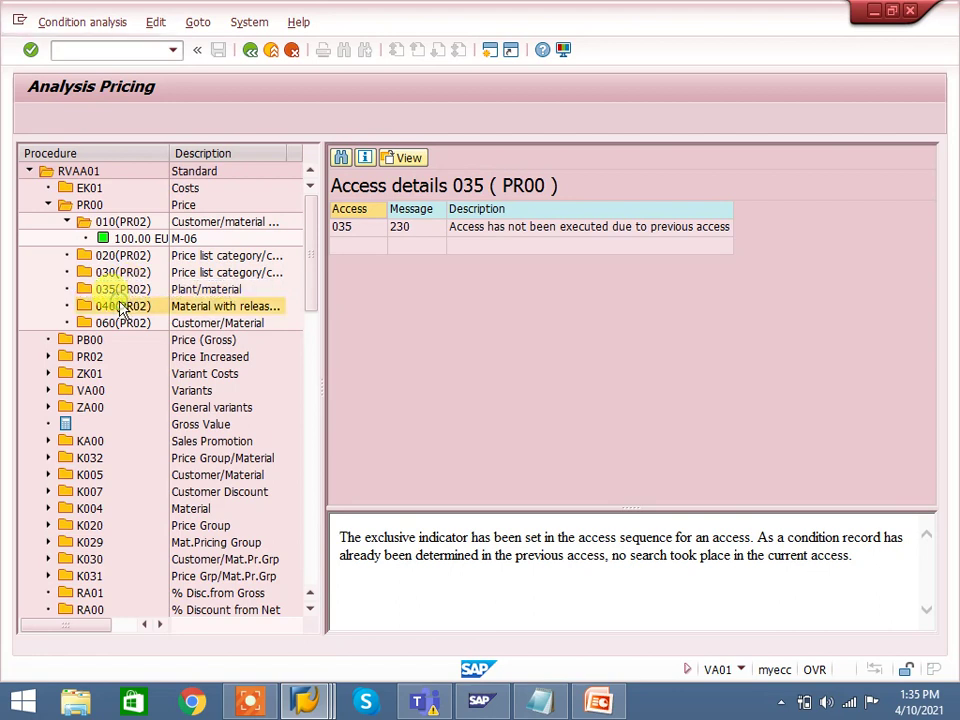
click(120, 307)
click(119, 324)
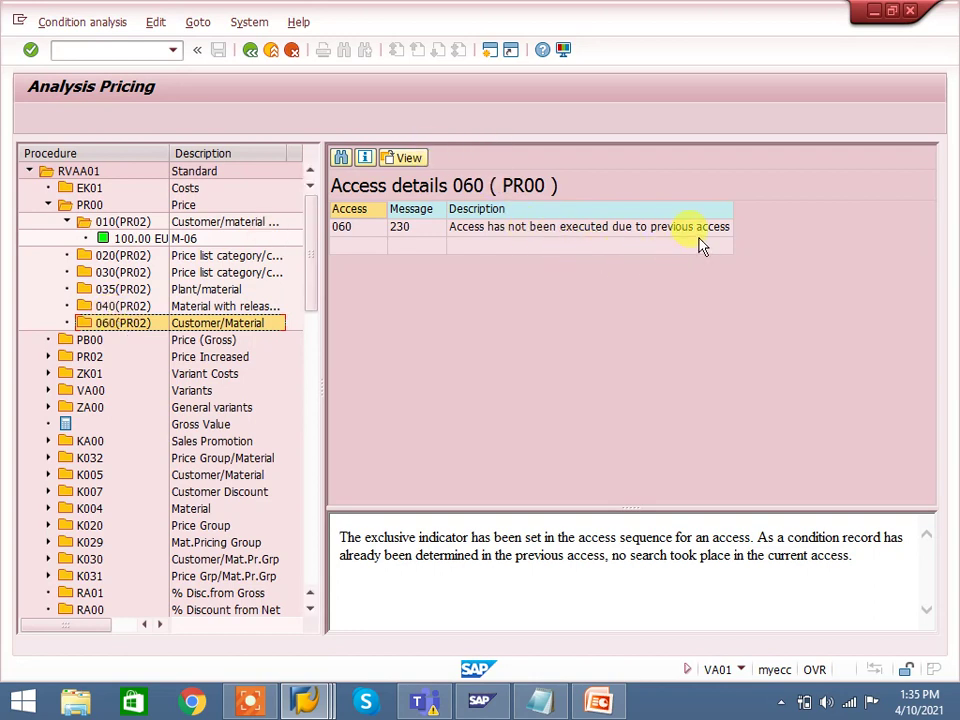
click(198, 310)
click(188, 290)
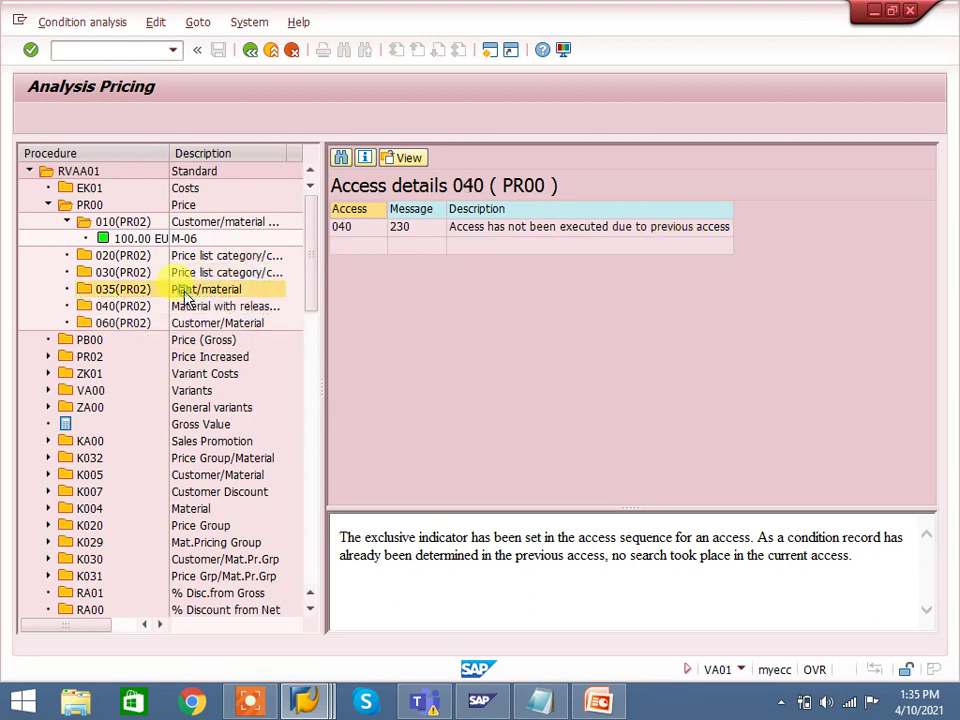
click(180, 272)
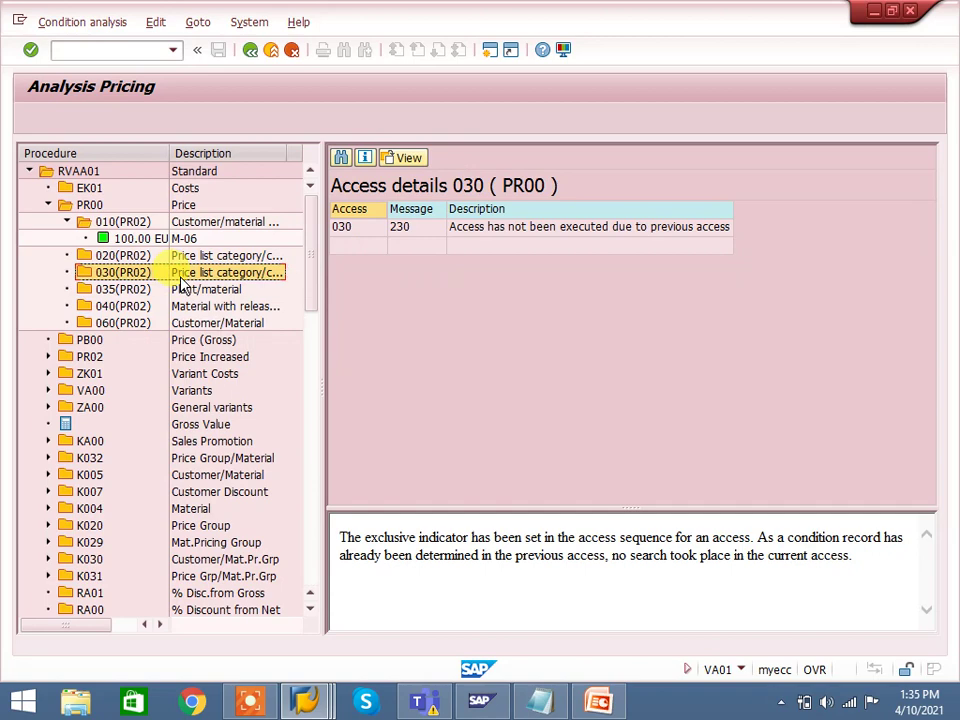
click(160, 255)
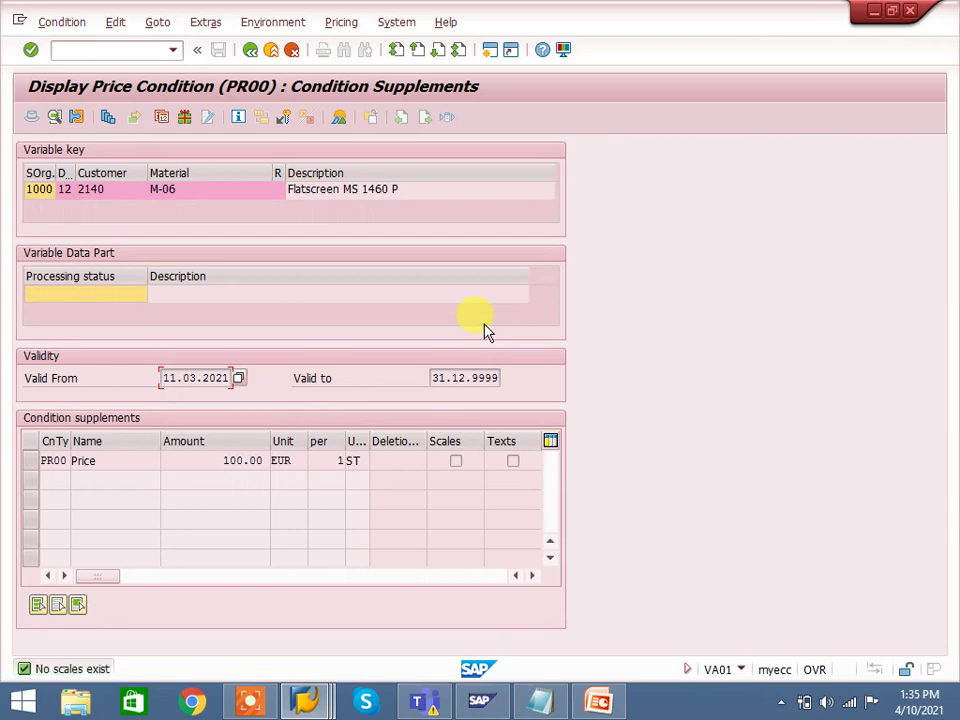
click(250, 49)
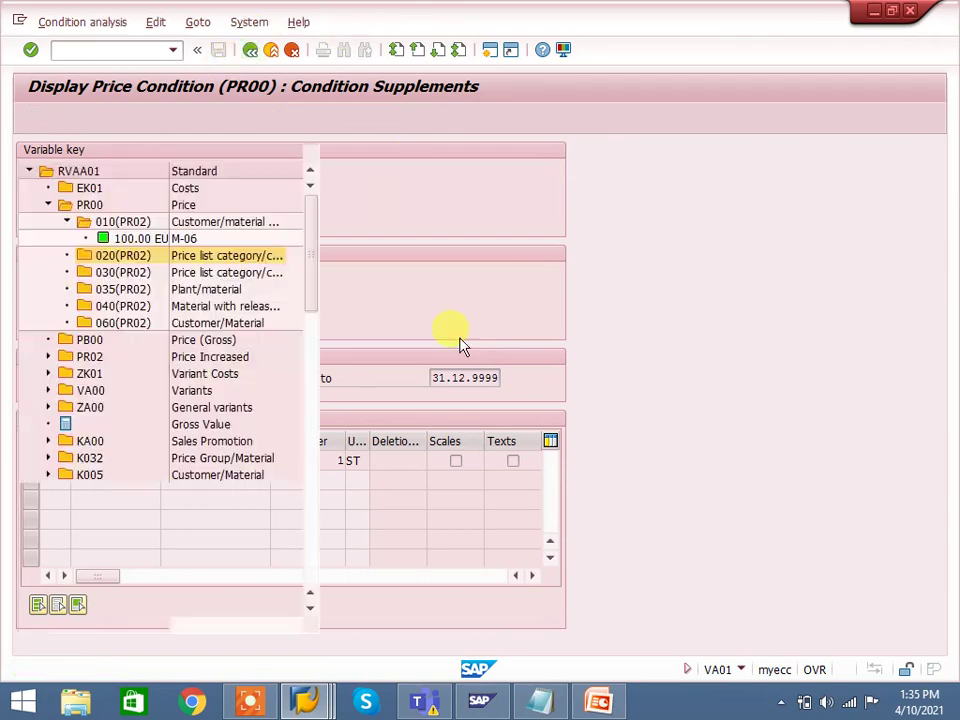
Switch to the PowerPoint title slide on the exclusive indicator in access sequences
click(600, 700)
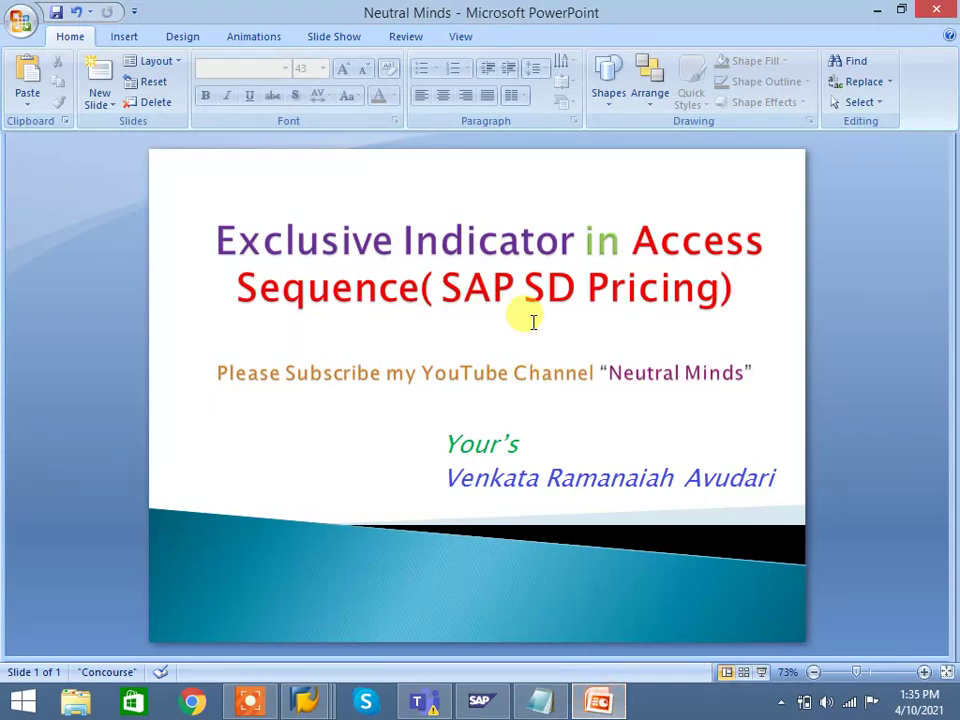